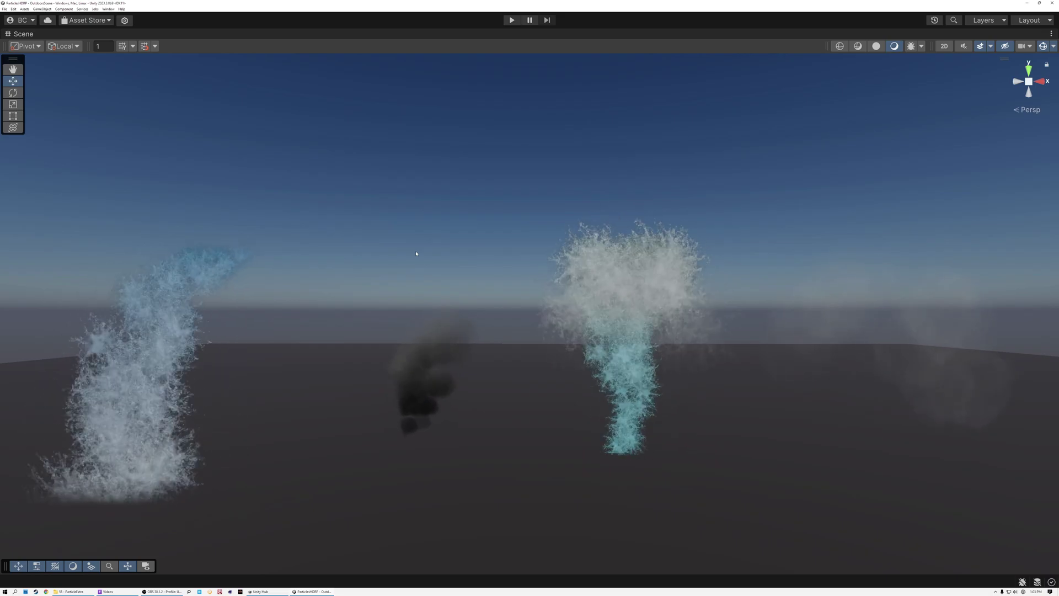
pyautogui.moveTo(396, 261); pyautogui.dragTo(894, 253, button='right')
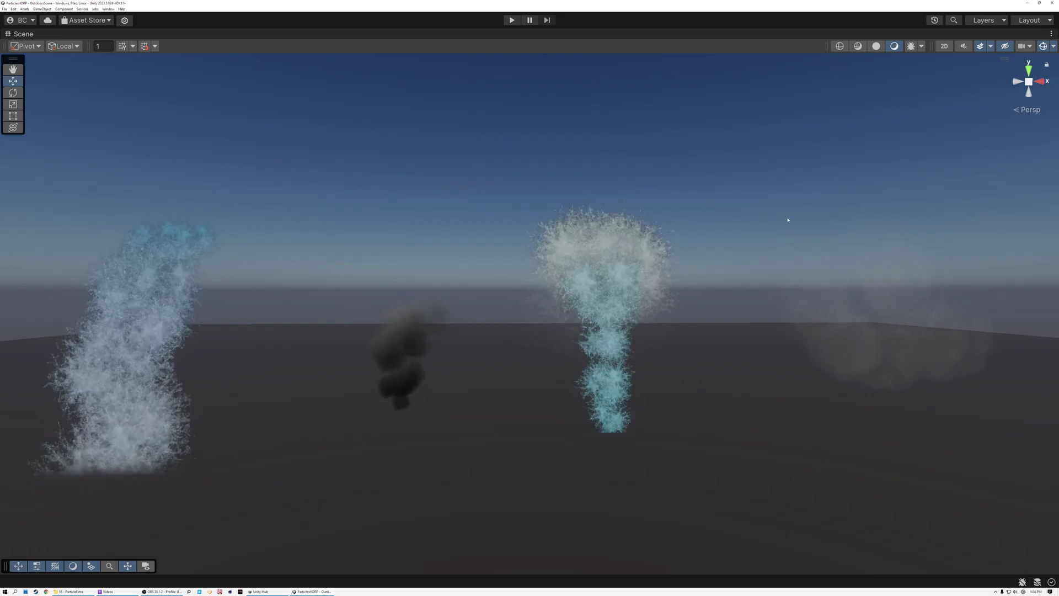
pyautogui.moveTo(490, 287); pyautogui.dragTo(616, 341, button='right')
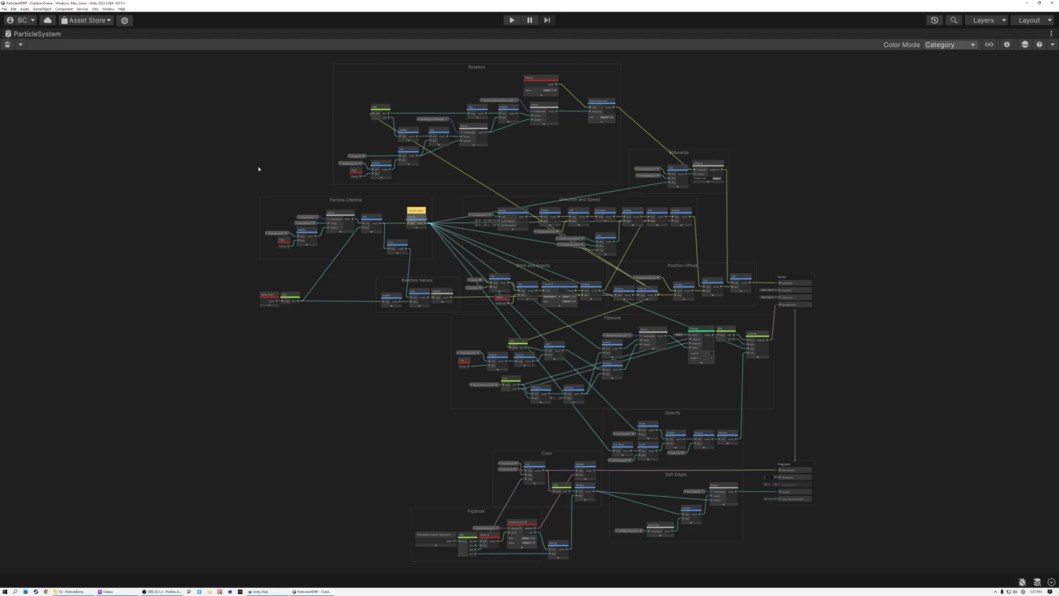
# Show the Blackboard of the ParticleSystem graph beside the Particle Lifetime group and enlarge it to list more properties.
pyautogui.scroll(8, 258, 168)
pyautogui.moveTo(331, 179); pyautogui.dragTo(332, 145, button='middle')
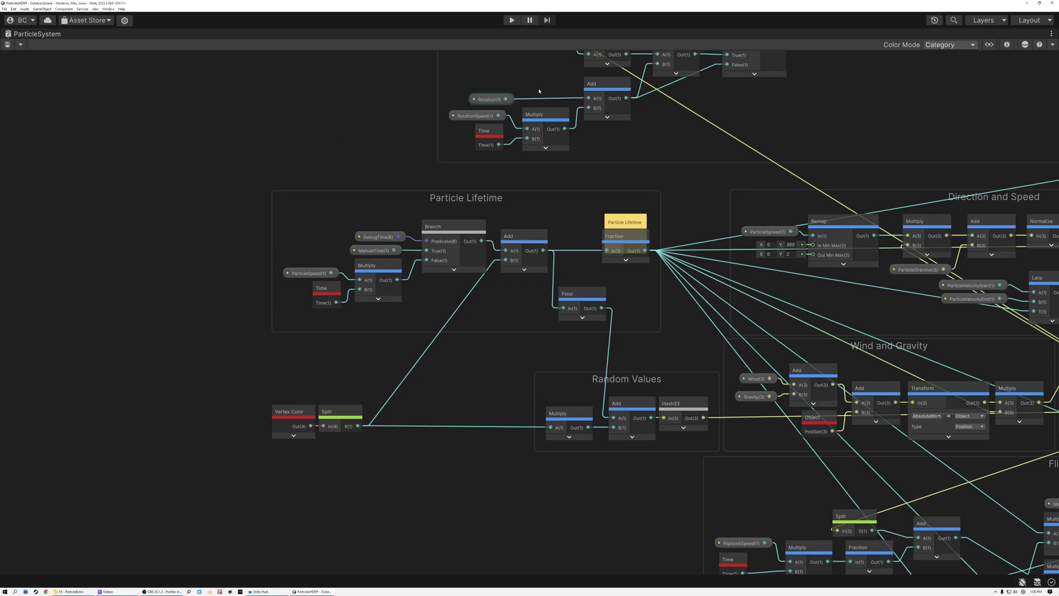
pyautogui.click(992, 45)
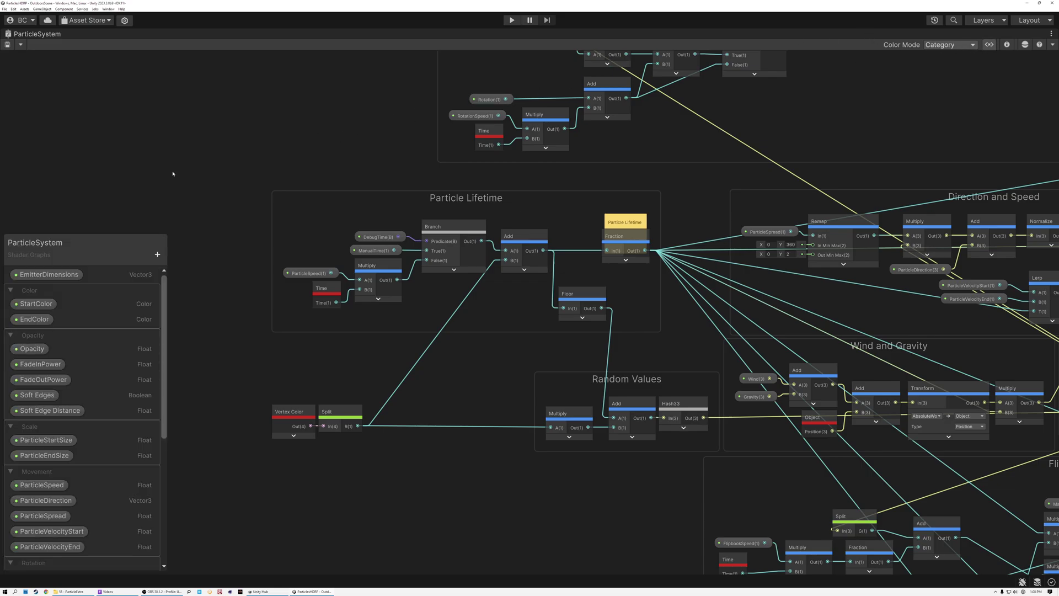
pyautogui.moveTo(59, 243); pyautogui.dragTo(59, 63)
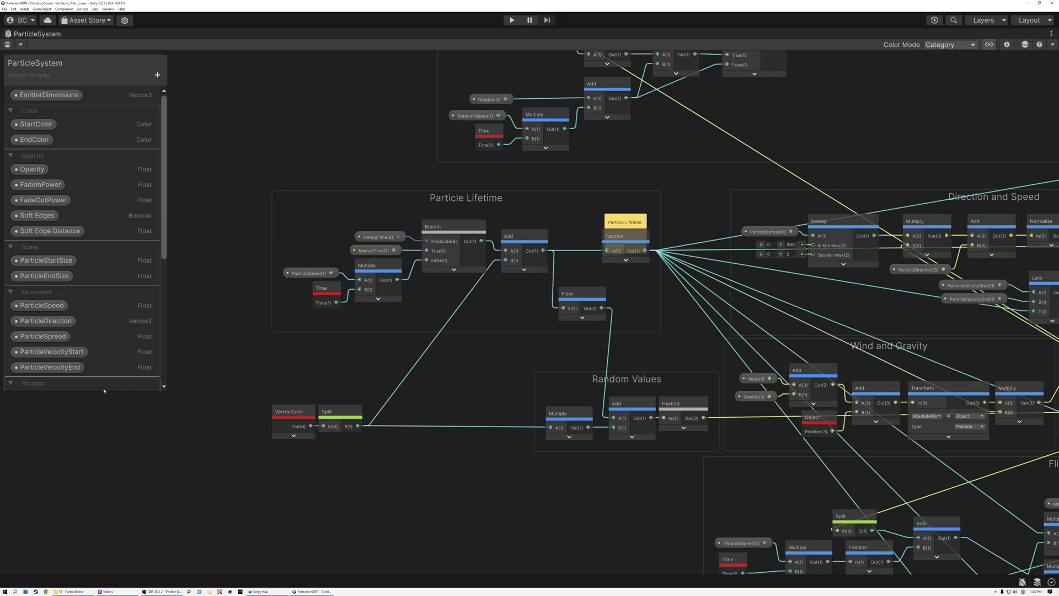
pyautogui.moveTo(96, 393); pyautogui.dragTo(135, 548)
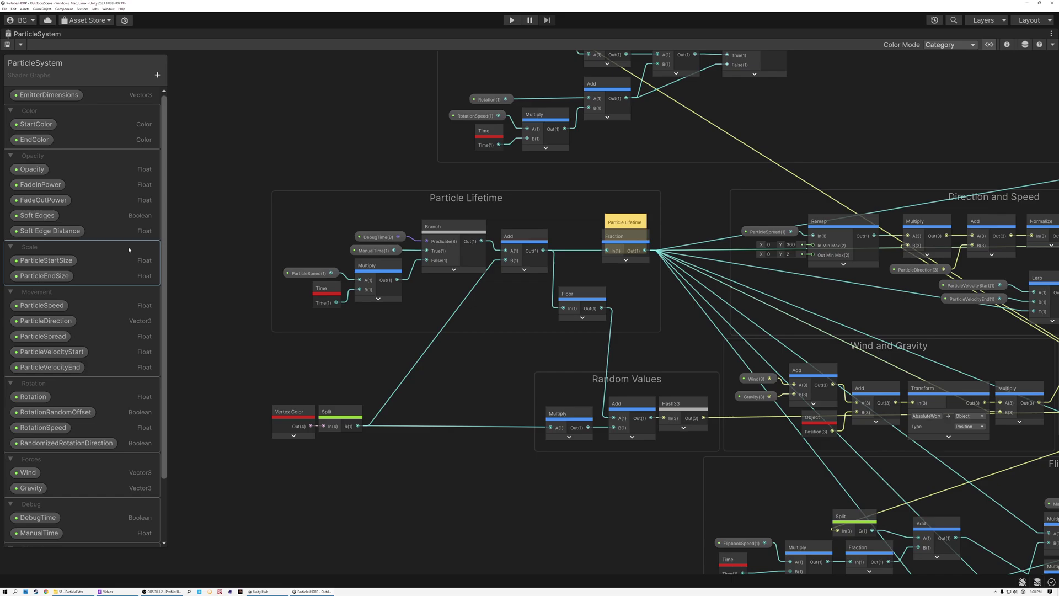
# Add a Float property named ConstantFlow to the graph, placed directly below EmitterDimensions.
pyautogui.click(157, 74)
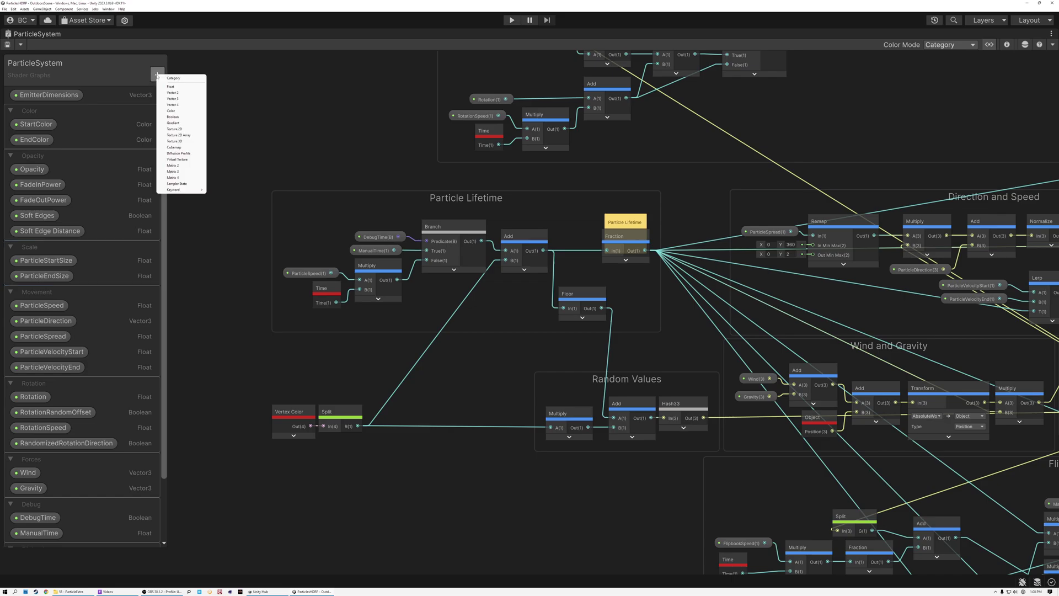
pyautogui.click(176, 87)
pyautogui.write('ConstrantFlow')
pyautogui.press('Return')
pyautogui.click(45, 113)
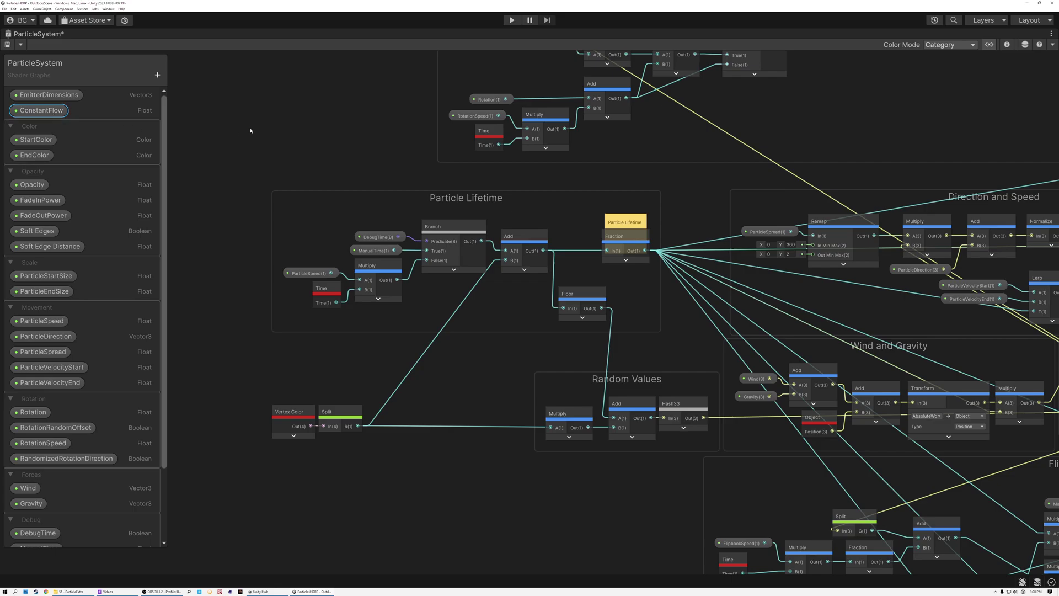
# Set the ConstantFlow property's default value to 1 in the Graph Inspector, then hide the inspector.
pyautogui.click(1006, 45)
pyautogui.moveTo(182, 258); pyautogui.dragTo(535, 38)
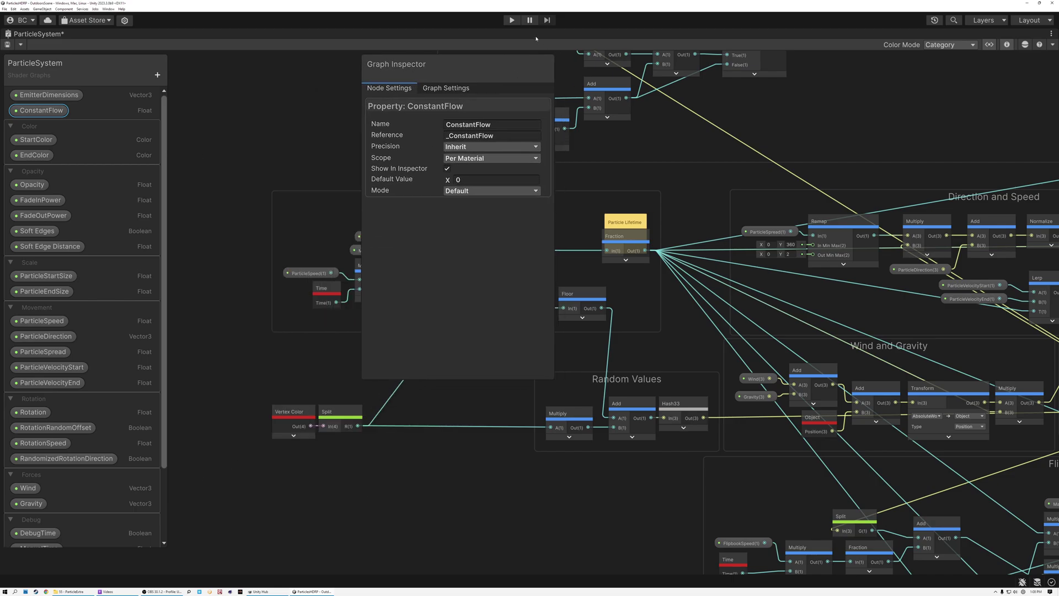
pyautogui.click(481, 180)
pyautogui.write('1')
pyautogui.click(1006, 45)
# Place ConstantFlow in the graph below the Particle Lifetime group and connect it to input A of a new Multiply node.
pyautogui.moveTo(306, 364); pyautogui.dragTo(305, 351)
pyautogui.scroll(3, 353, 355)
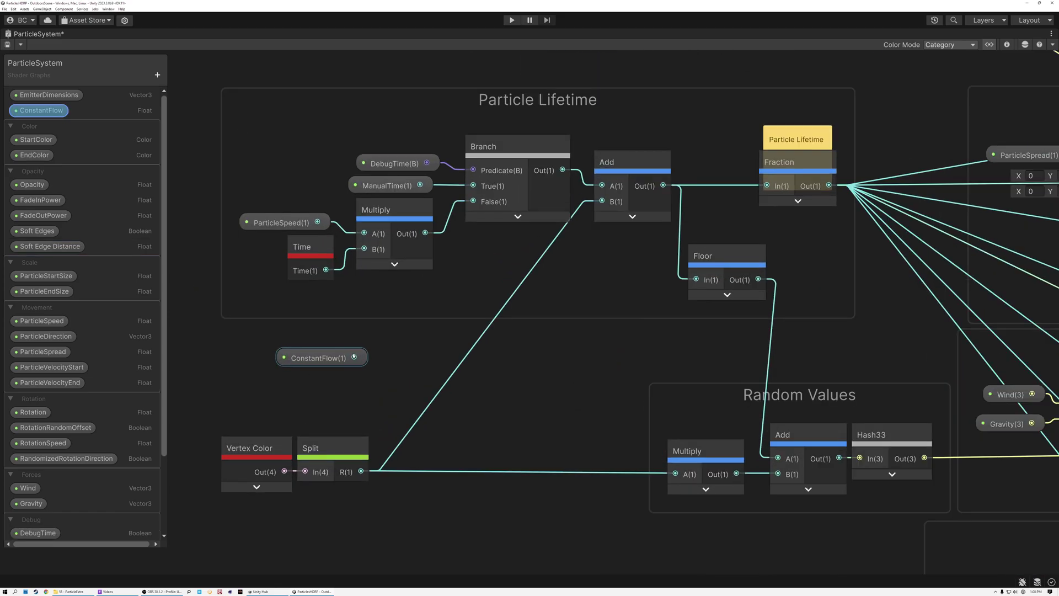
pyautogui.moveTo(354, 357); pyautogui.dragTo(503, 363)
pyautogui.write('mul')
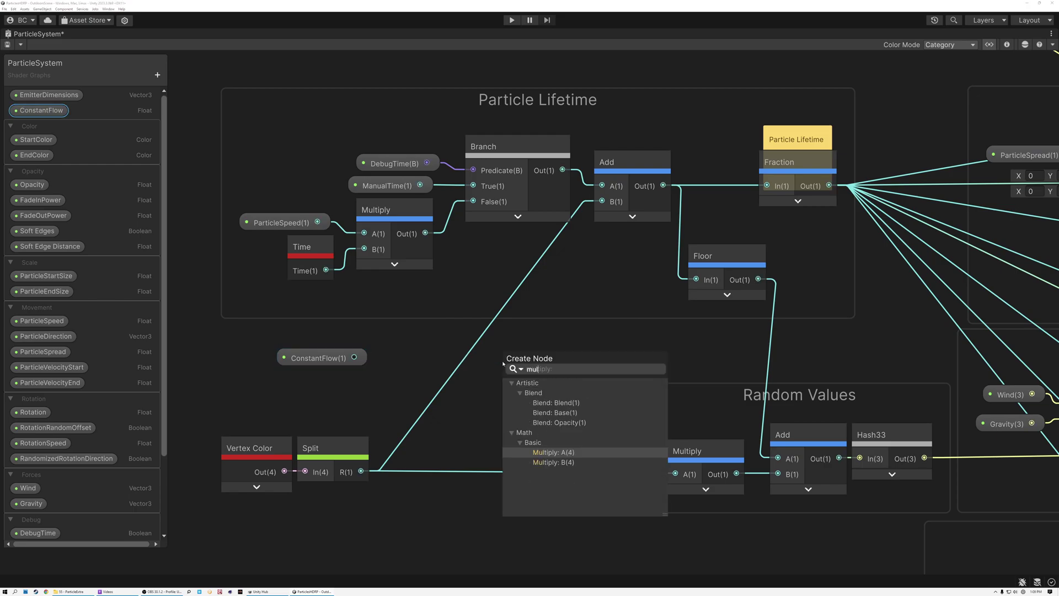
pyautogui.click(555, 451)
pyautogui.click(559, 408)
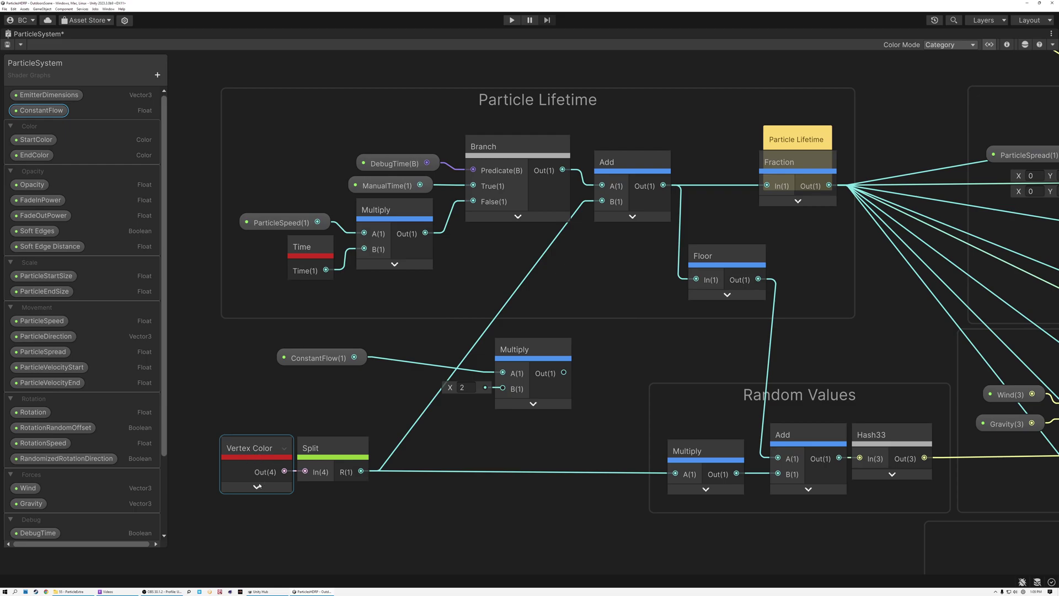
# Connect the vertex color Split's R output to the new Multiply's B input and the Multiply's output to the Particle Lifetime Add's B input.
pyautogui.click(258, 450)
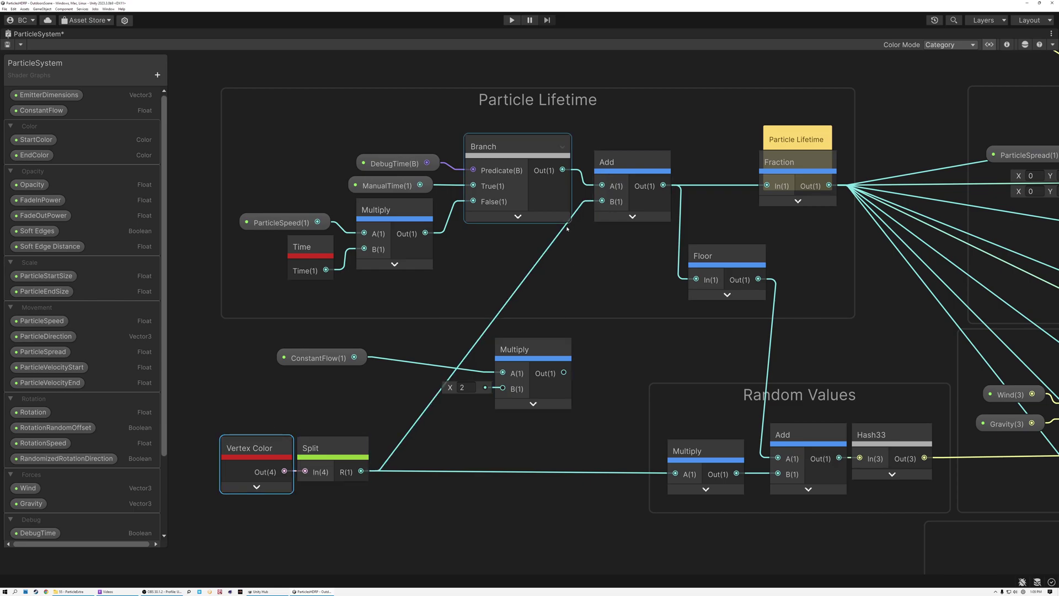
pyautogui.click(319, 361)
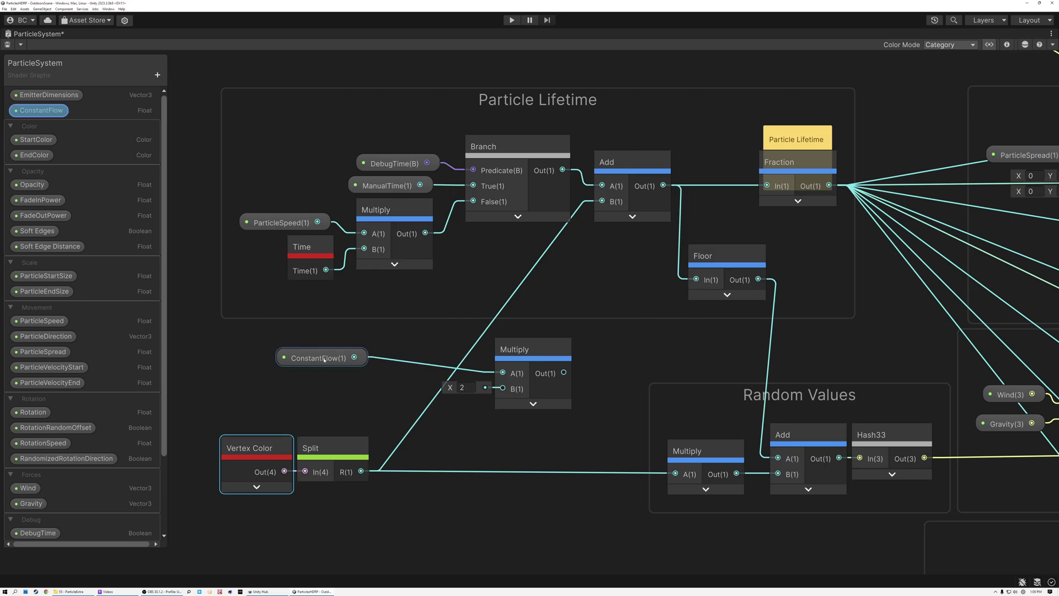
pyautogui.moveTo(360, 470); pyautogui.dragTo(502, 388)
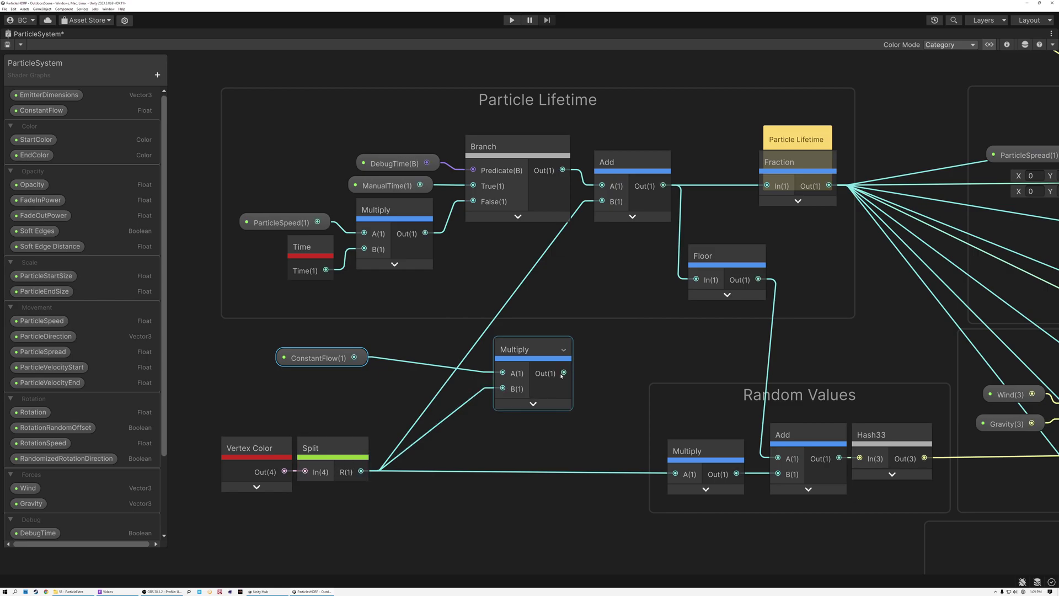
pyautogui.moveTo(564, 373); pyautogui.dragTo(603, 202)
pyautogui.moveTo(536, 348); pyautogui.dragTo(531, 333)
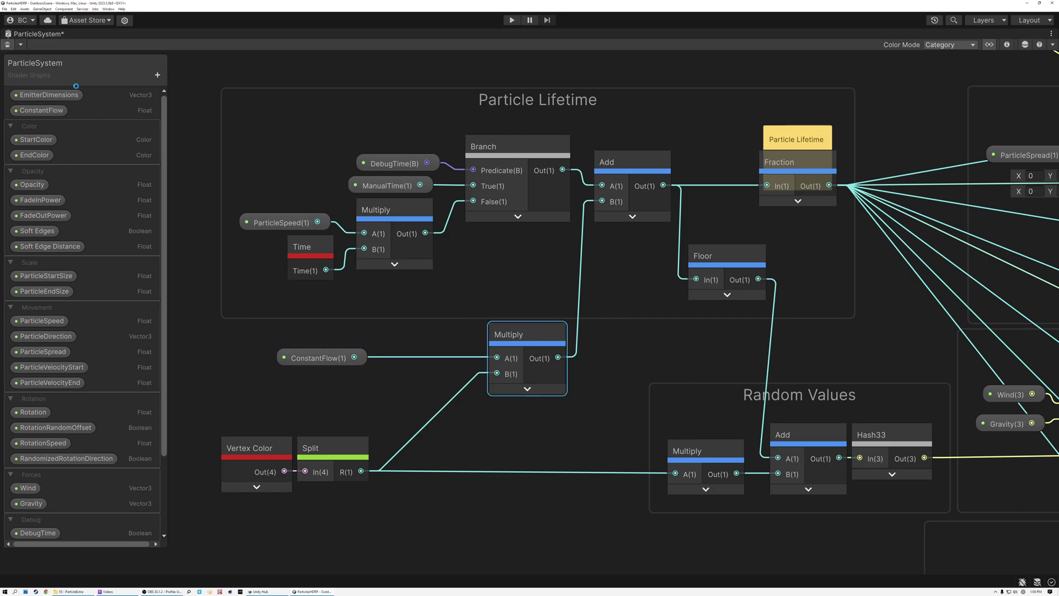
# Save the shader graph and open the Explosion material's properties over the maximized scene view.
pyautogui.hotkey('ctrl', 's')
pyautogui.doubleClick(30, 34)
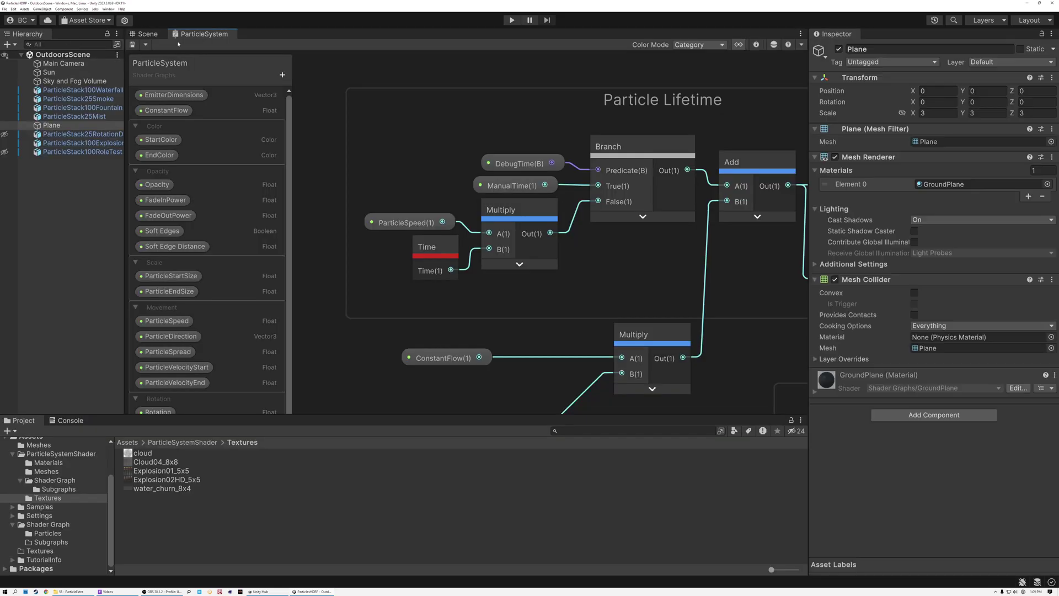
pyautogui.doubleClick(144, 33)
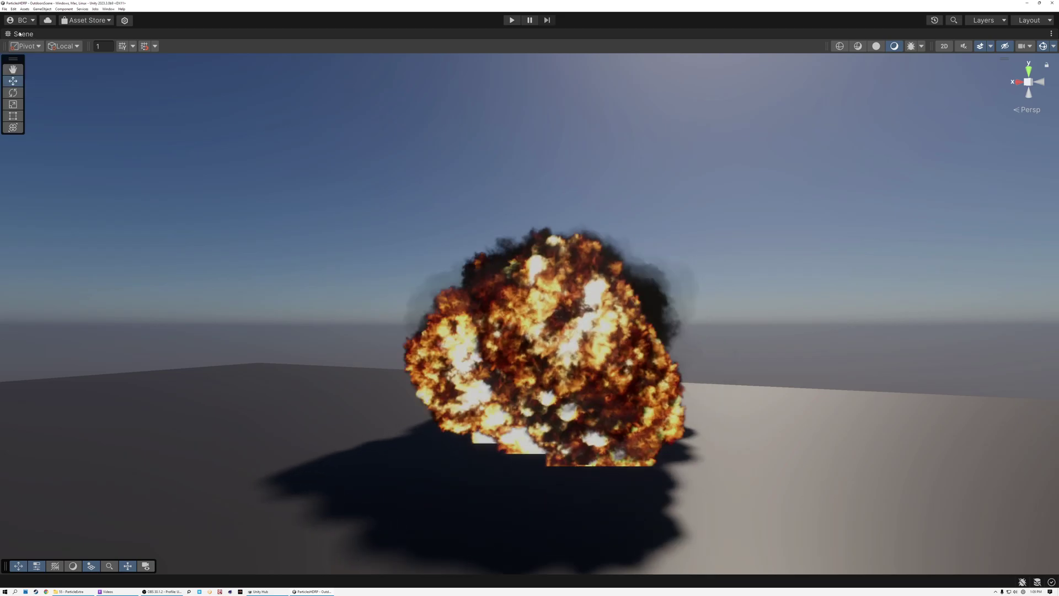
pyautogui.hotkey('alt', 'p')
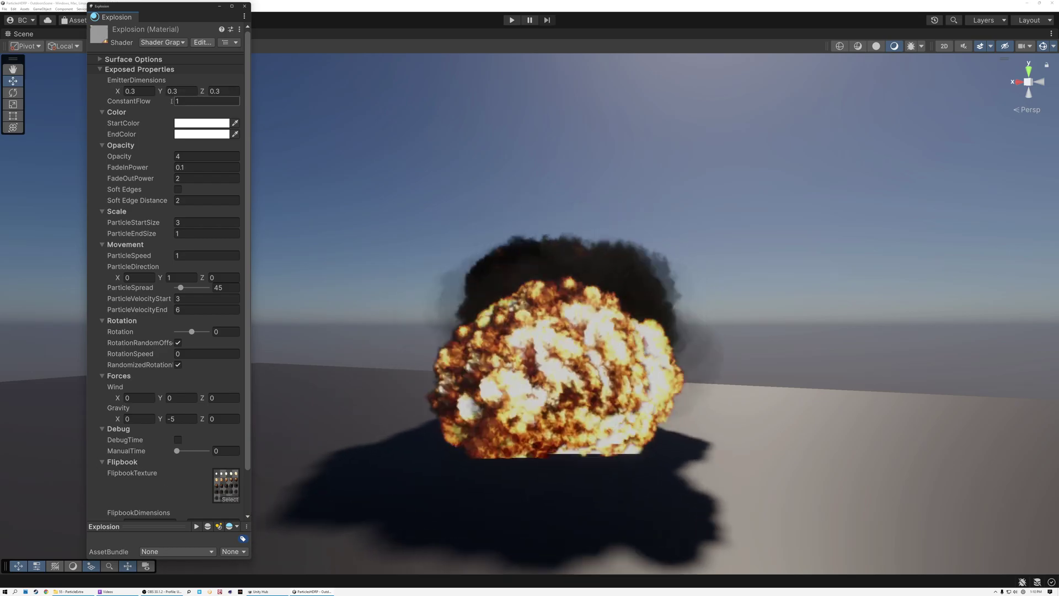
# Set the Explosion material's ConstantFlow to 0 and enable DebugTime.
pyautogui.click(130, 102)
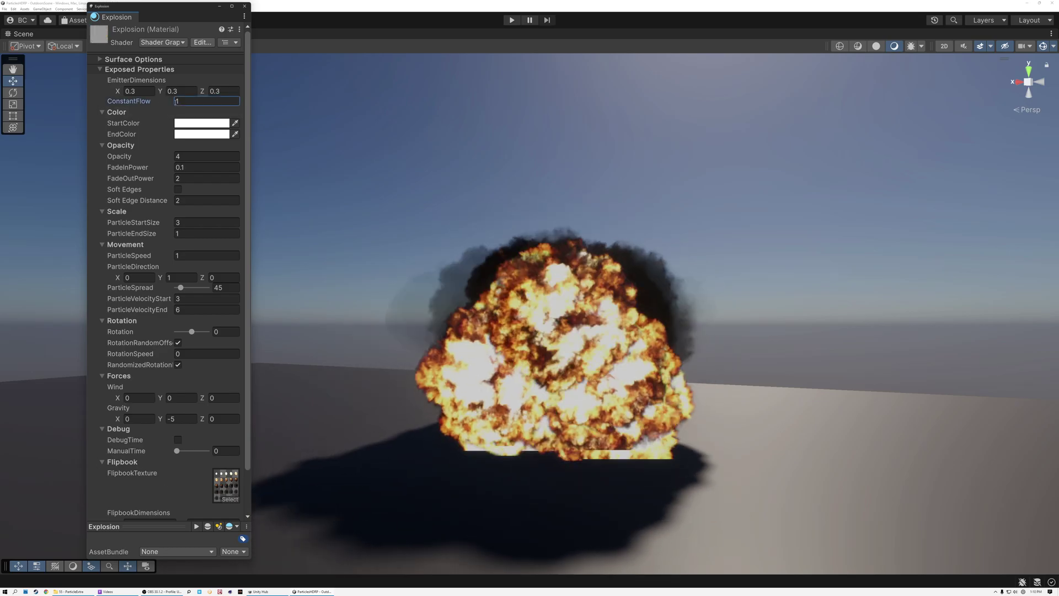
pyautogui.write('0')
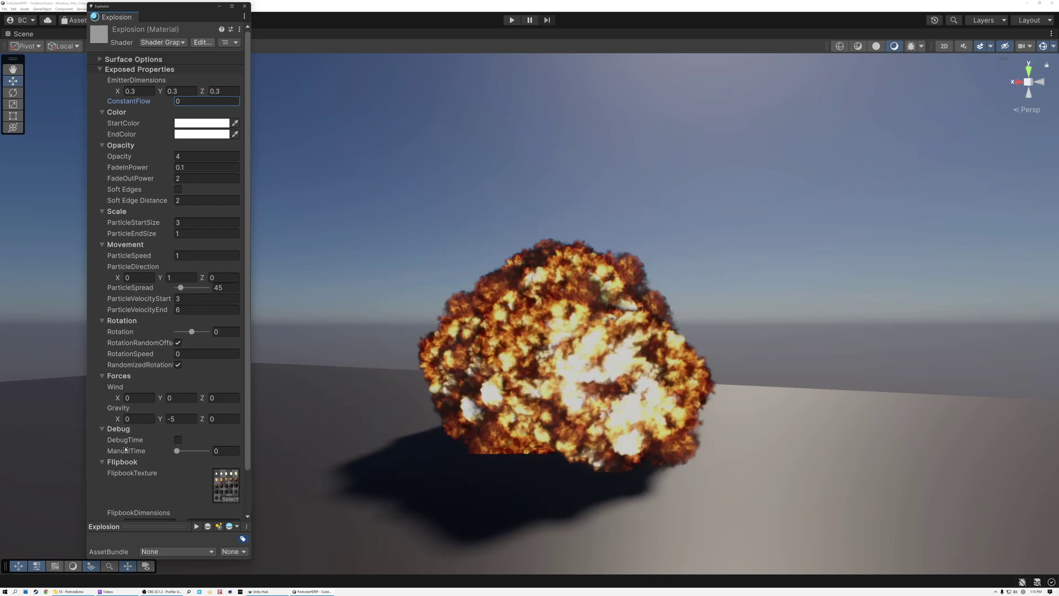
pyautogui.click(177, 440)
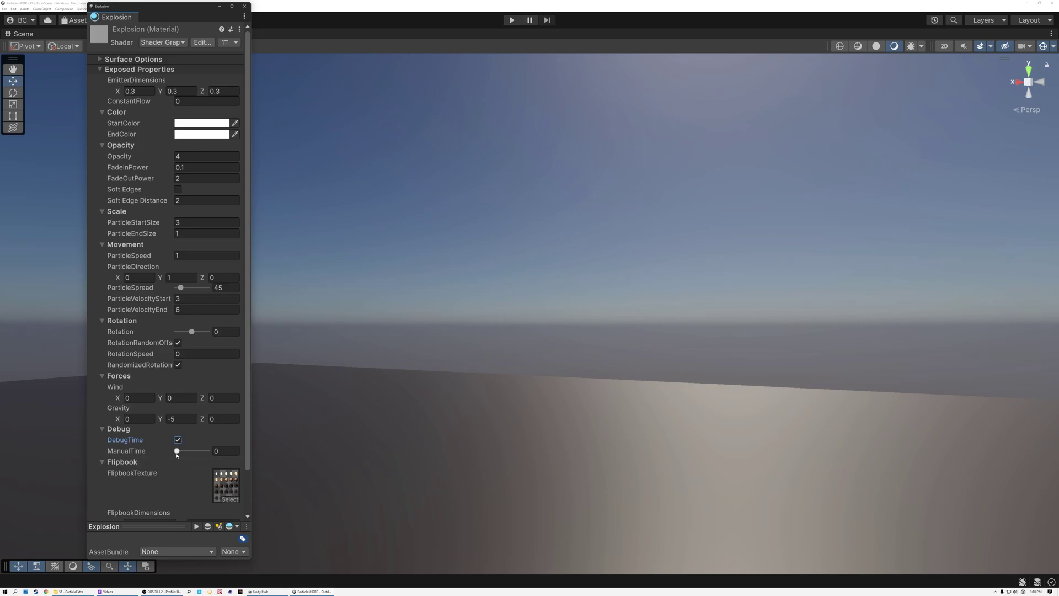
# Scrub ManualTime between 0 and 1 to examine how the explosion particles behave over their lifetime.
pyautogui.moveTo(176, 452)
pyautogui.mouseDown()
pyautogui.moveTo(209, 455)
pyautogui.moveTo(175, 454)
pyautogui.mouseUp()
pyautogui.moveTo(177, 451)
pyautogui.mouseDown()
pyautogui.moveTo(190, 451)
pyautogui.moveTo(177, 451)
pyautogui.mouseUp()
pyautogui.moveTo(177, 452); pyautogui.dragTo(192, 454)
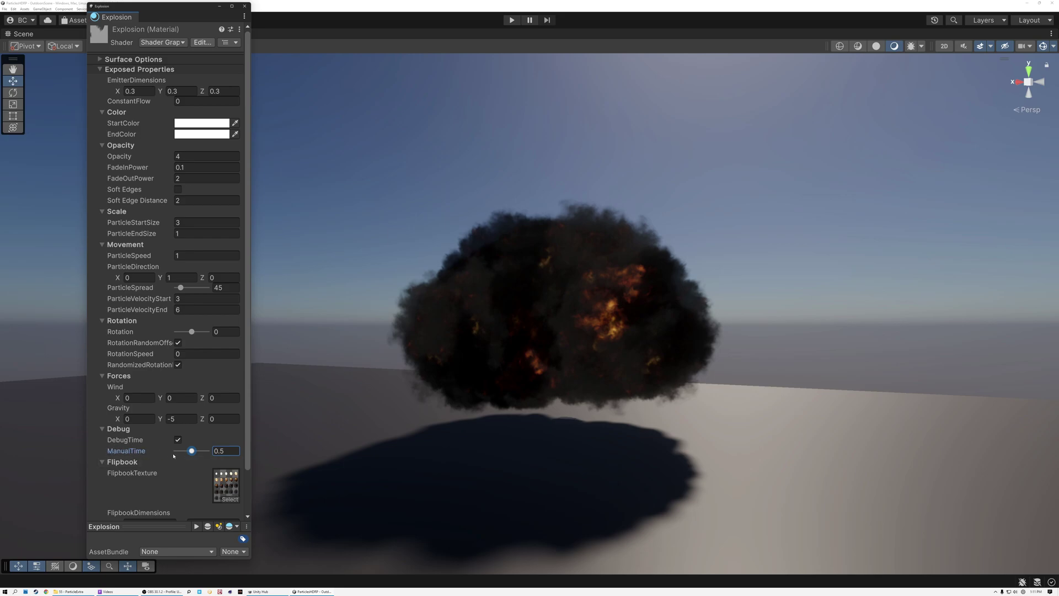
pyautogui.moveTo(192, 451); pyautogui.dragTo(212, 456)
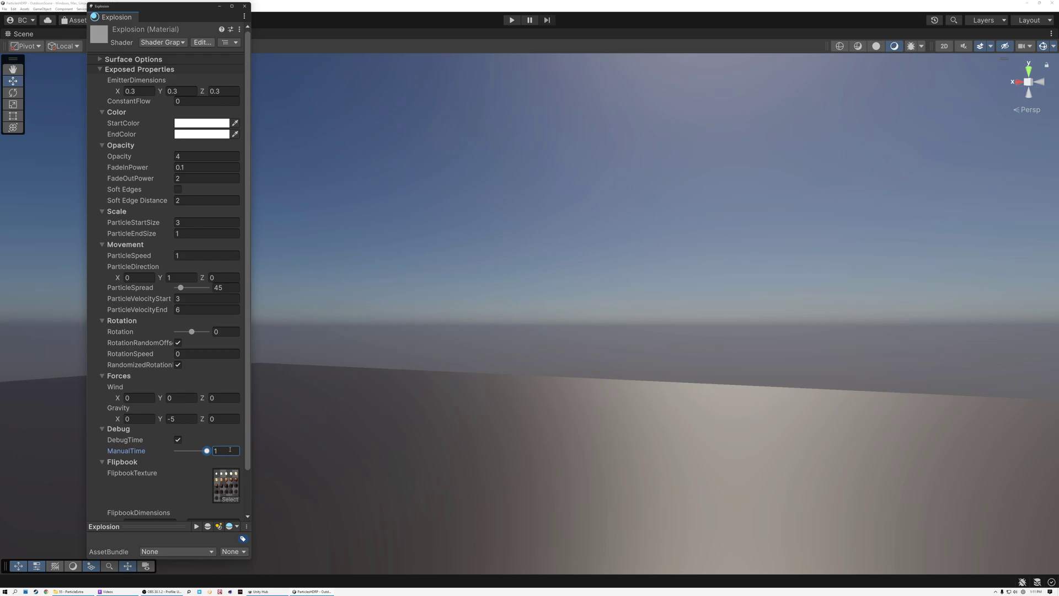
pyautogui.moveTo(207, 451)
pyautogui.mouseDown()
pyautogui.moveTo(176, 455)
pyautogui.moveTo(210, 455)
pyautogui.mouseUp()
pyautogui.moveTo(207, 452); pyautogui.dragTo(176, 455)
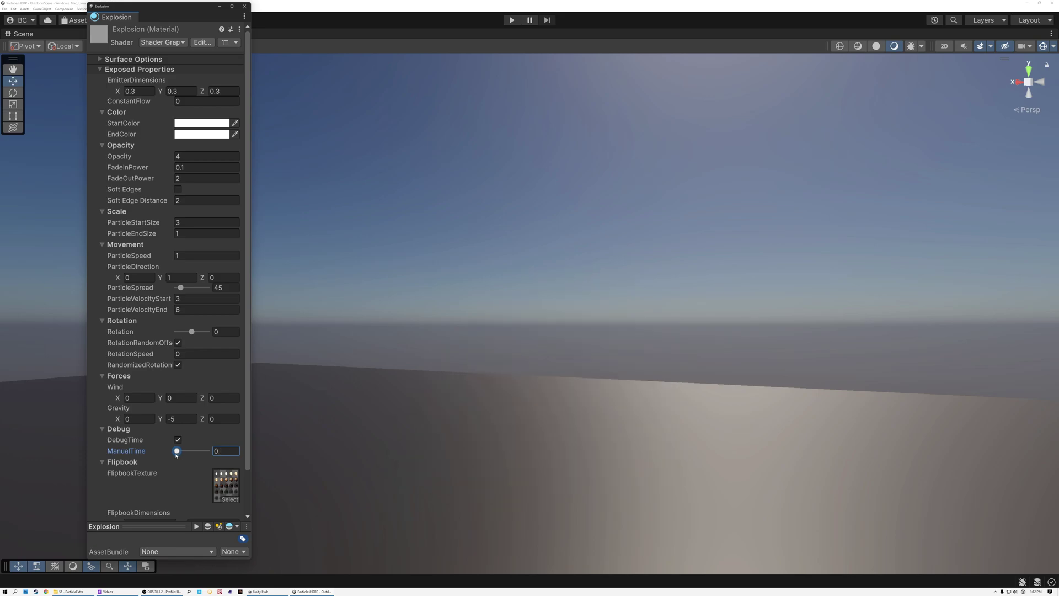
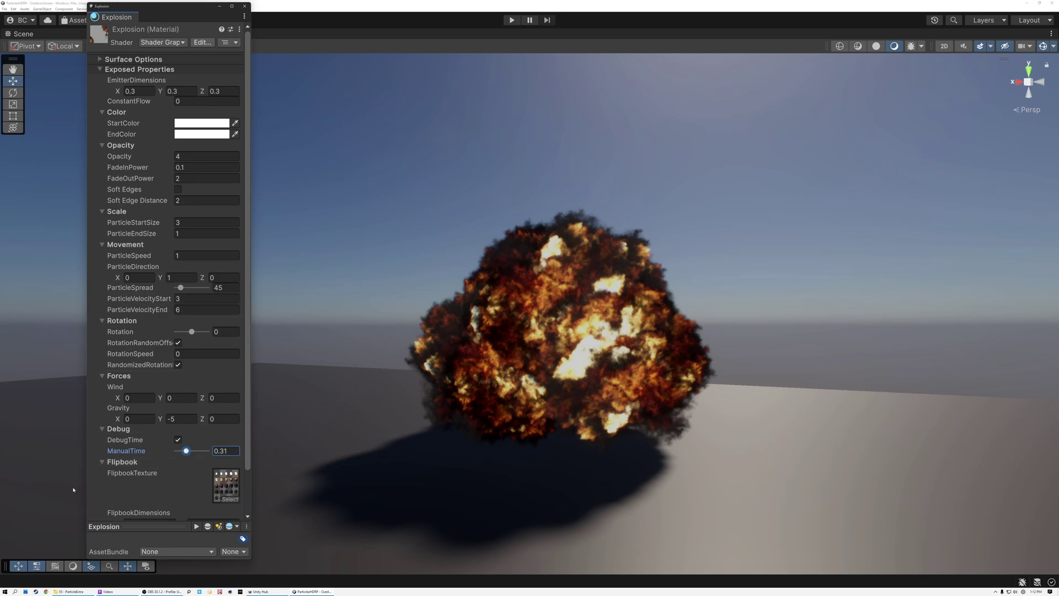
# Set ConstantFlow back to 1 and turn off DebugTime on the Explosion material.
pyautogui.click(190, 101)
pyautogui.doubleClick(190, 100)
pyautogui.write('1')
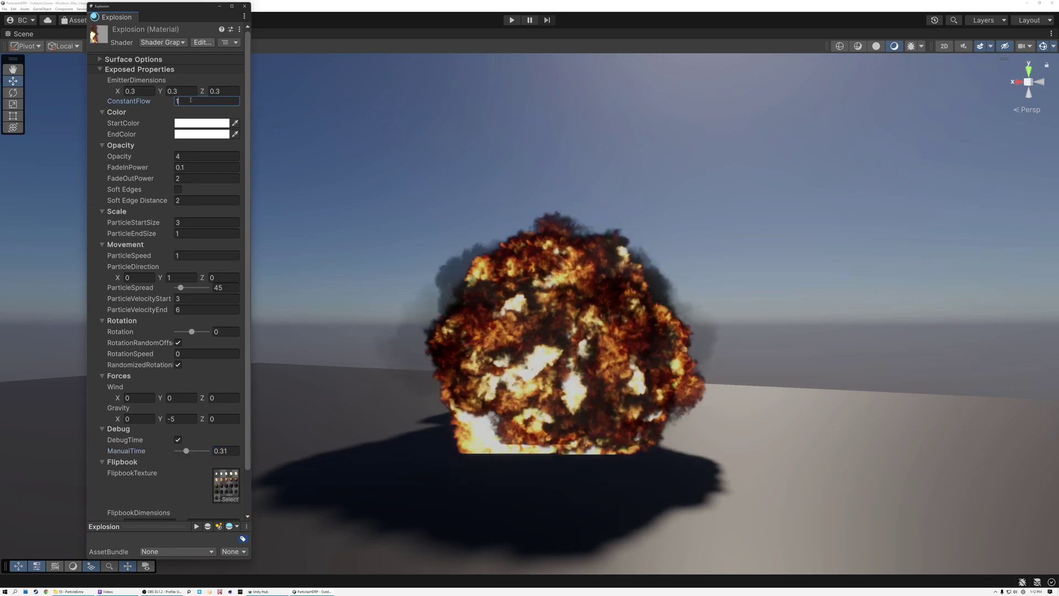
pyautogui.click(178, 440)
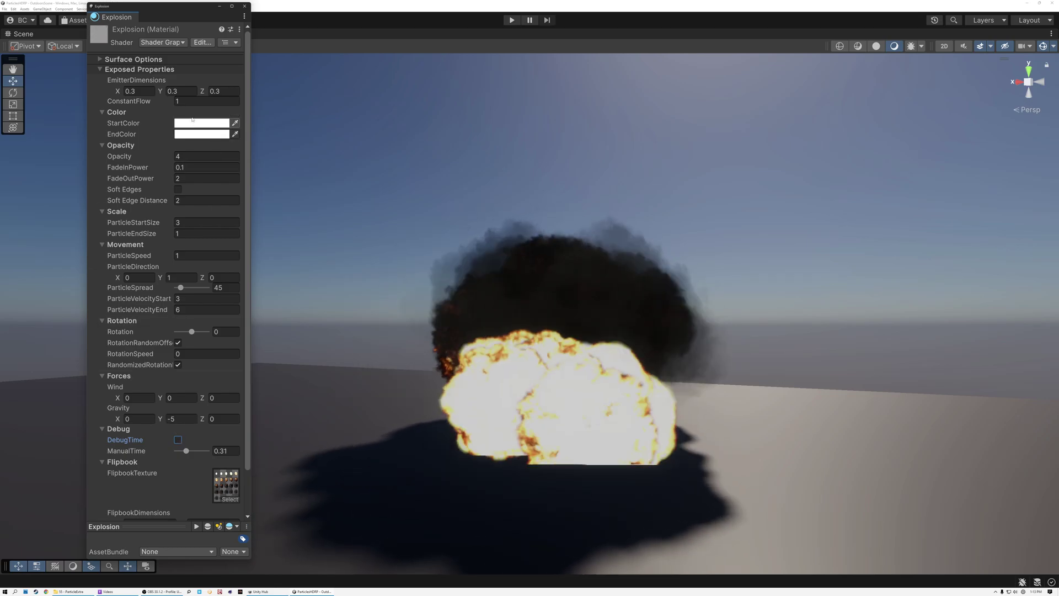
# Try ConstantFlow values of 0.1 and 0.2 on the Explosion material.
pyautogui.click(186, 101)
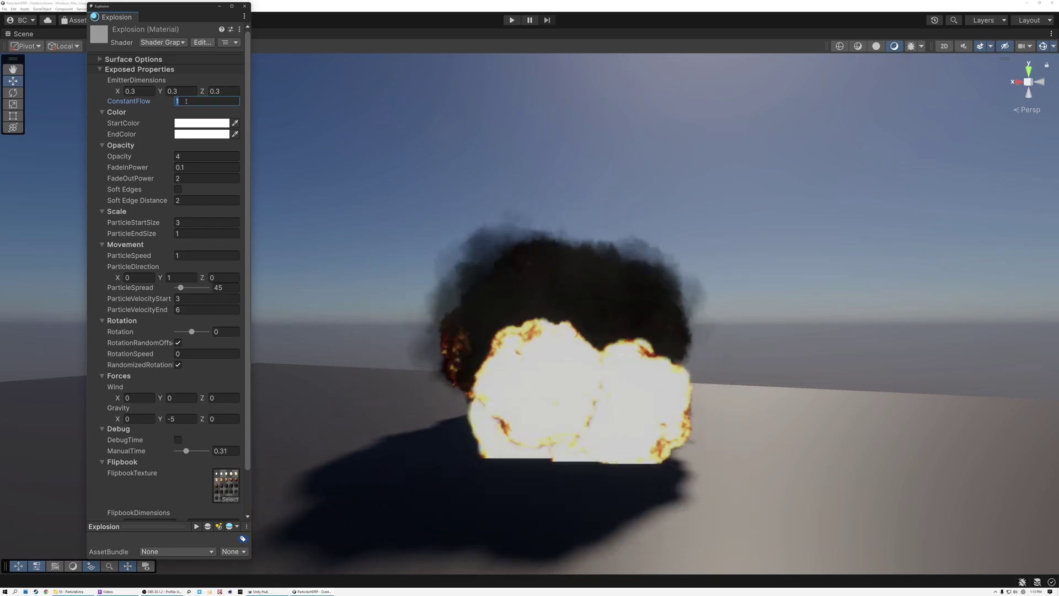
pyautogui.write('0.1')
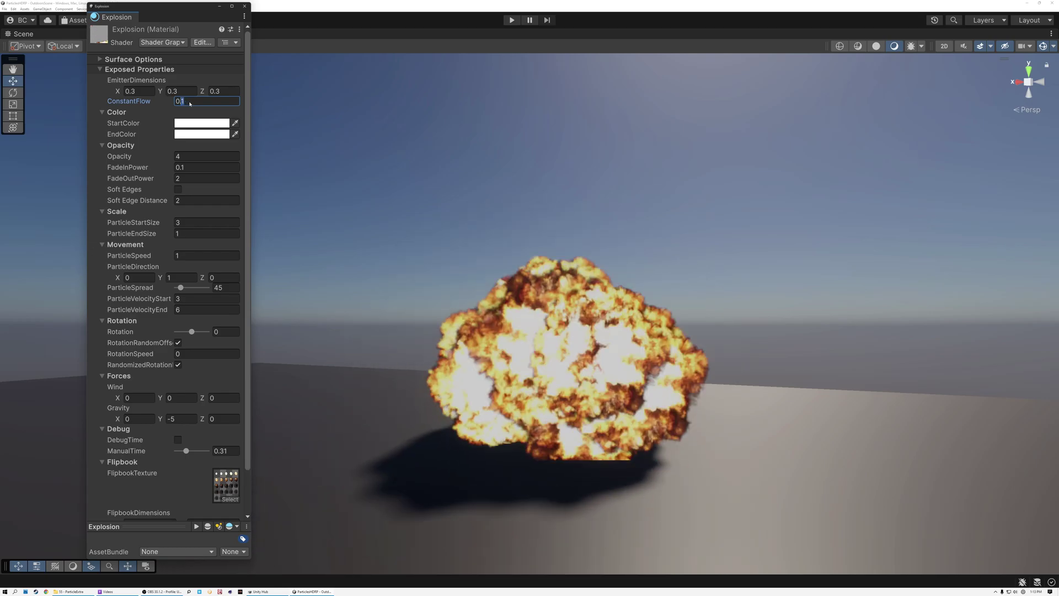
pyautogui.press('BackSpace')
pyautogui.write('2')
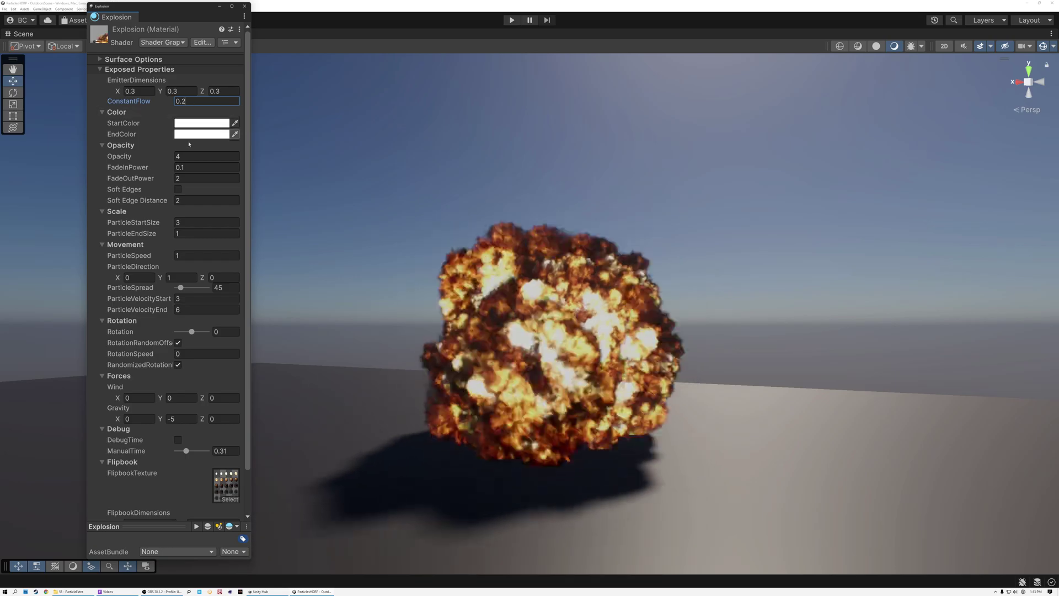
# Enable DebugTime on the Explosion material and set ManualTime to 0.
pyautogui.click(177, 440)
pyautogui.moveTo(186, 451)
pyautogui.mouseDown()
pyautogui.moveTo(175, 451)
pyautogui.moveTo(201, 456)
pyautogui.moveTo(177, 459)
pyautogui.mouseUp()
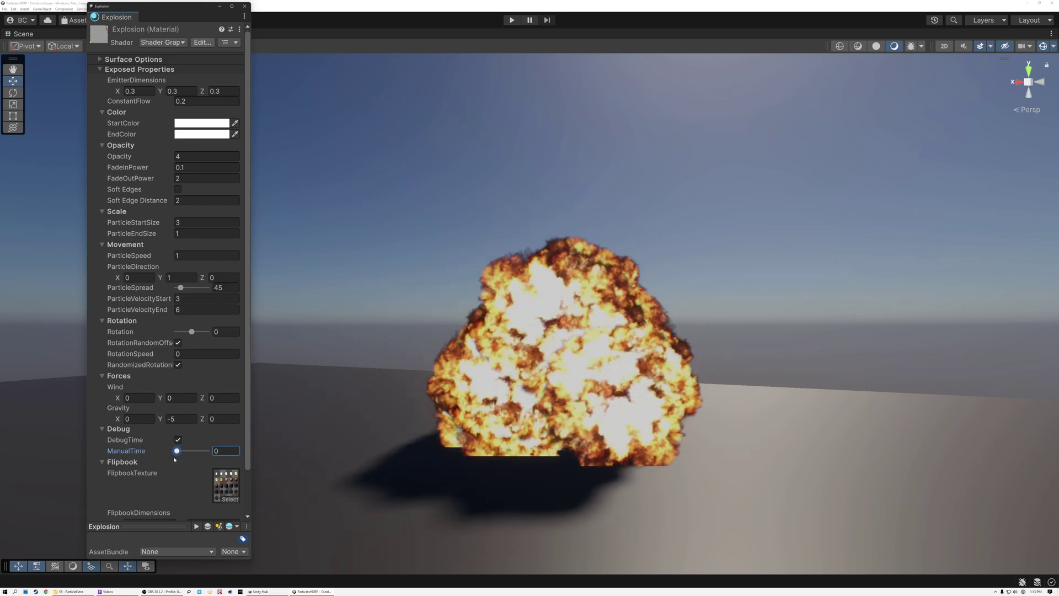
pyautogui.moveTo(177, 460)
pyautogui.mouseDown()
pyautogui.moveTo(186, 456)
pyautogui.moveTo(175, 456)
pyautogui.mouseUp()
# Set ConstantFlow to 0.3 and scrub ManualTime to preview the start of the explosion.
pyautogui.click(192, 102)
pyautogui.write('0.3')
pyautogui.moveTo(176, 450)
pyautogui.mouseDown()
pyautogui.moveTo(193, 451)
pyautogui.moveTo(181, 453)
pyautogui.mouseUp()
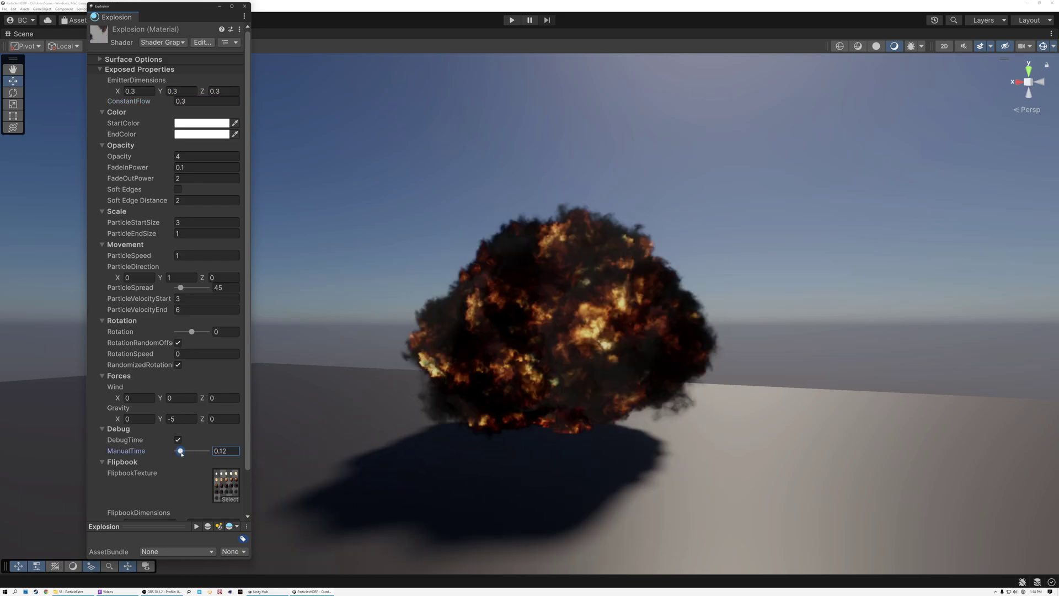
pyautogui.moveTo(180, 456); pyautogui.dragTo(171, 459)
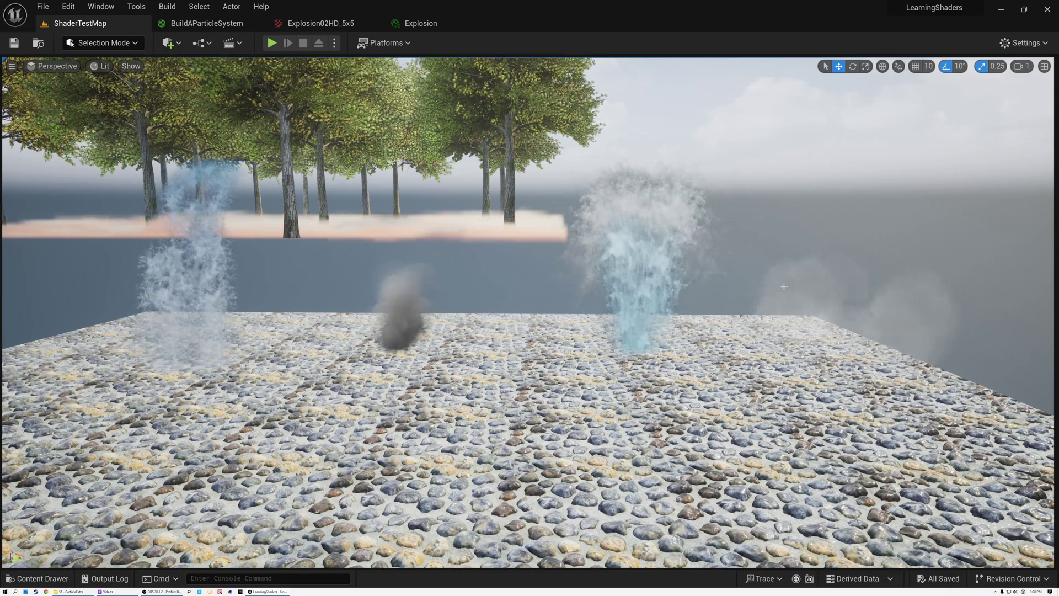
# Switch to Unreal Engine and bring the explosion effect in ShaderTestMap into view.
pyautogui.moveTo(457, 292); pyautogui.dragTo(530, 243, button='right')
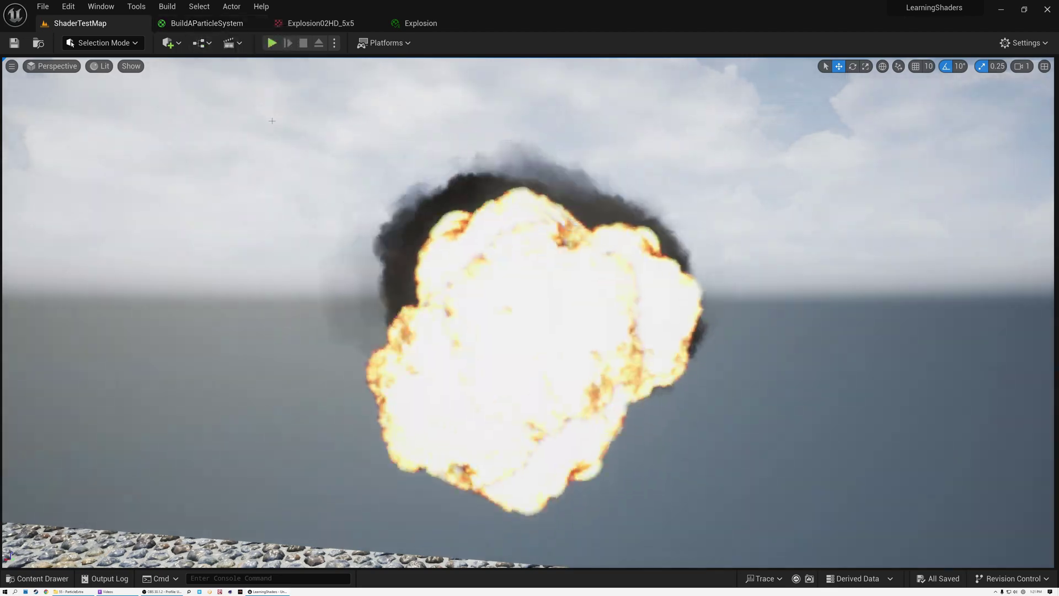
# View the Explosion02HD_5x5 flipbook texture, and open the BuildAParticleSystem material graph at its Lifetime group.
pyautogui.click(320, 23)
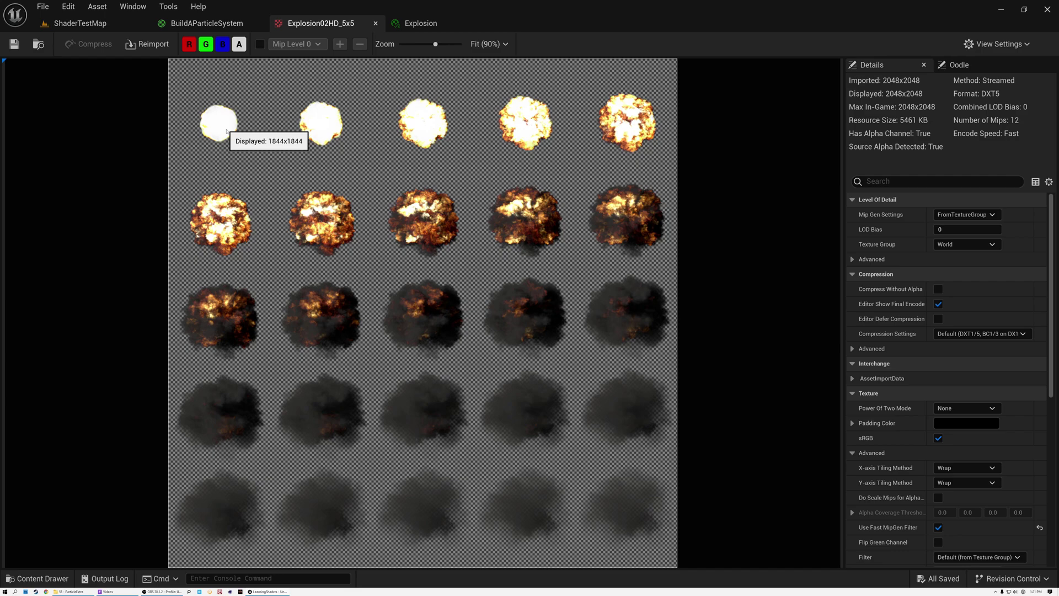
pyautogui.click(207, 23)
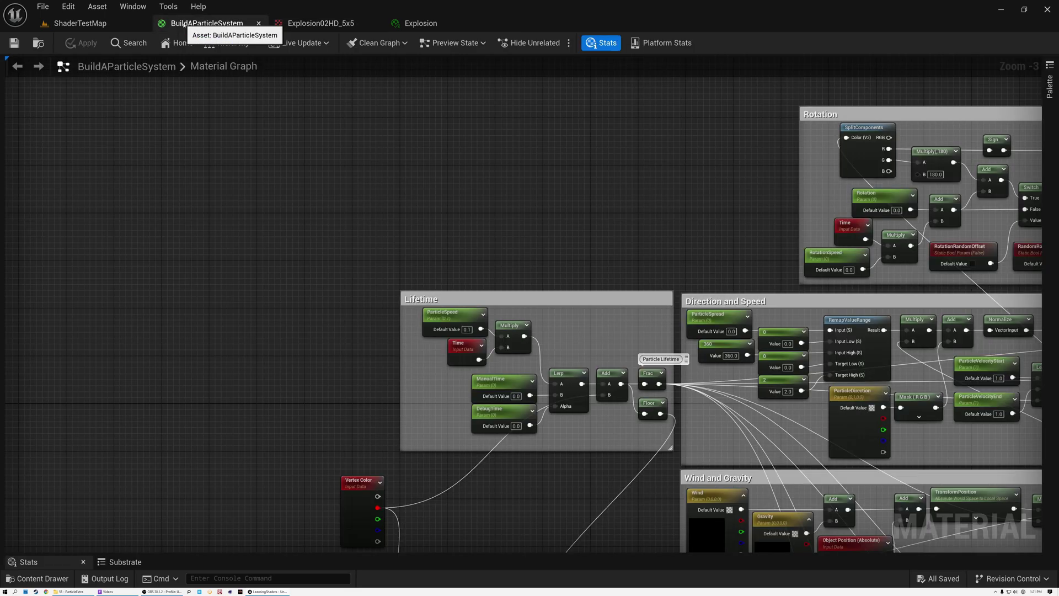
pyautogui.scroll(-2, 362, 196)
pyautogui.moveTo(472, 201); pyautogui.dragTo(256, 134, button='right')
pyautogui.scroll(-2, 296, 133)
pyautogui.scroll(2, 298, 133)
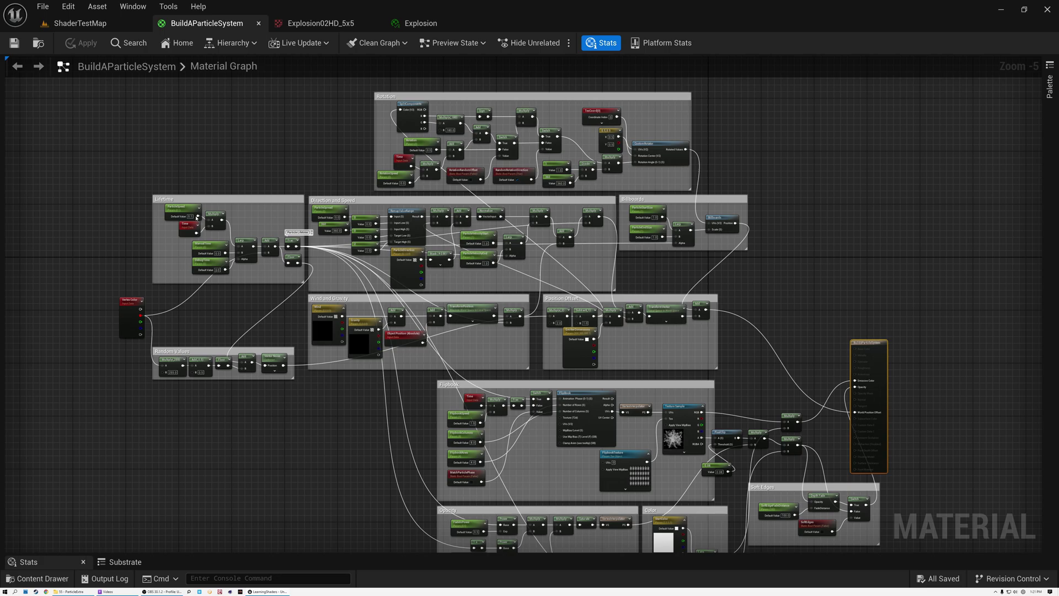
pyautogui.scroll(2, 172, 218)
pyautogui.scroll(3, 173, 218)
pyautogui.moveTo(173, 218); pyautogui.dragTo(298, 197, button='right')
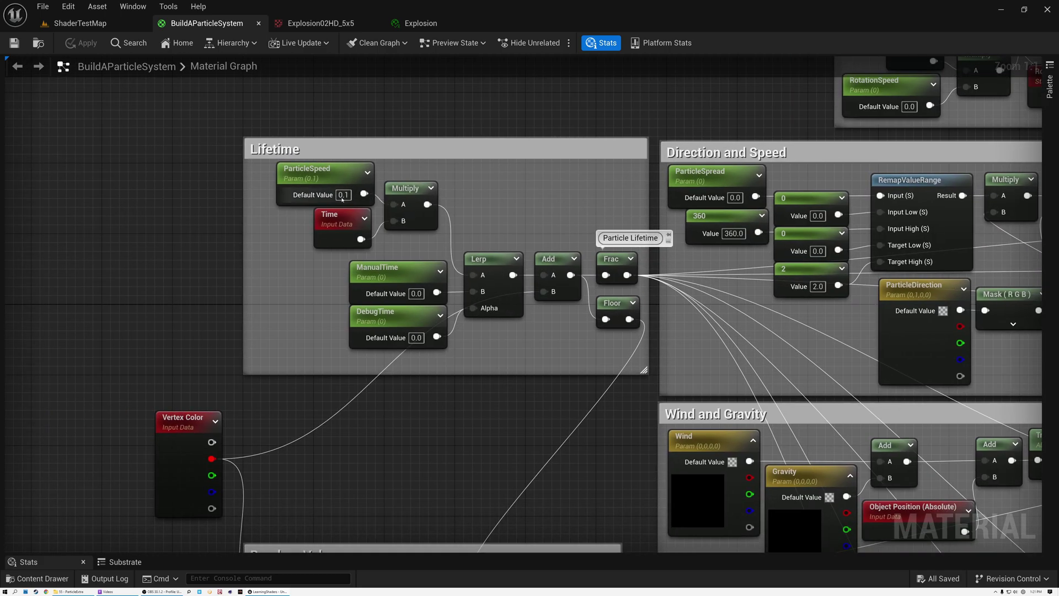
# Examine how Vertex Color's red channel feeds the Add node ahead of Frac in the Lifetime group.
pyautogui.click(617, 246)
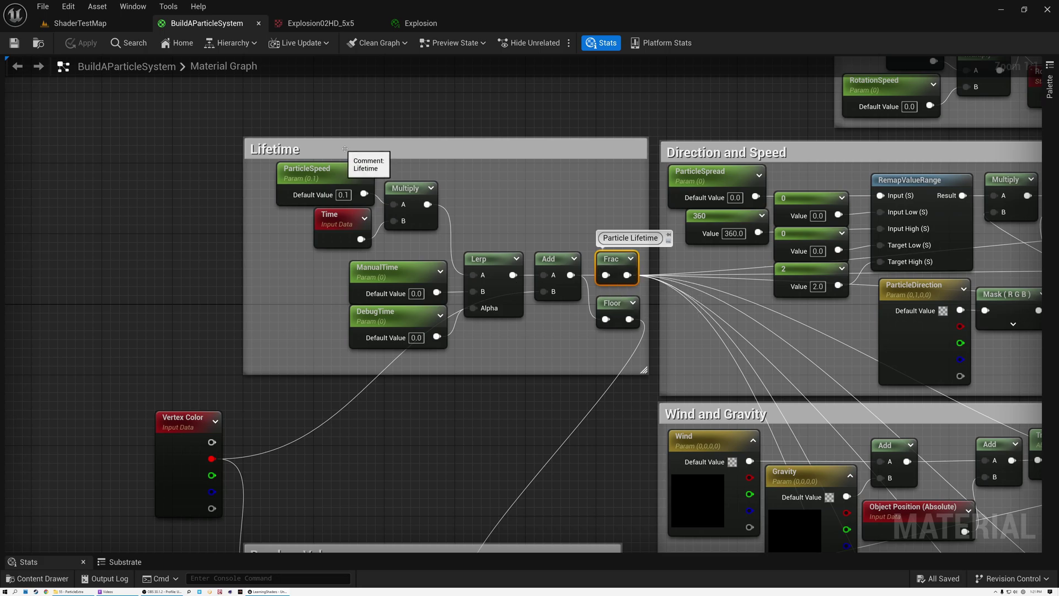
pyautogui.click(181, 419)
pyautogui.moveTo(194, 379); pyautogui.dragTo(171, 301, button='right')
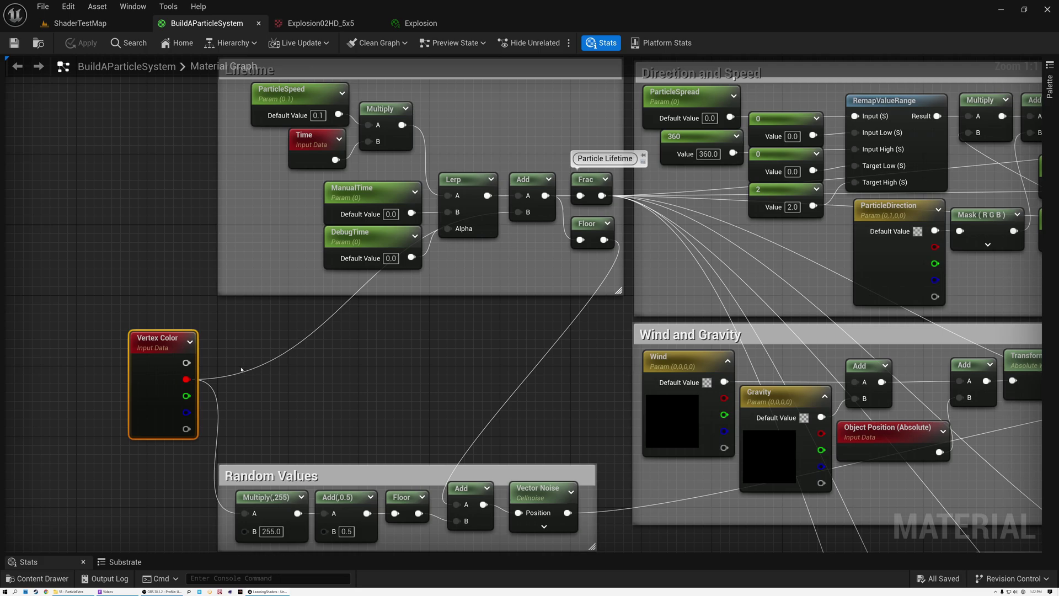
pyautogui.click(527, 181)
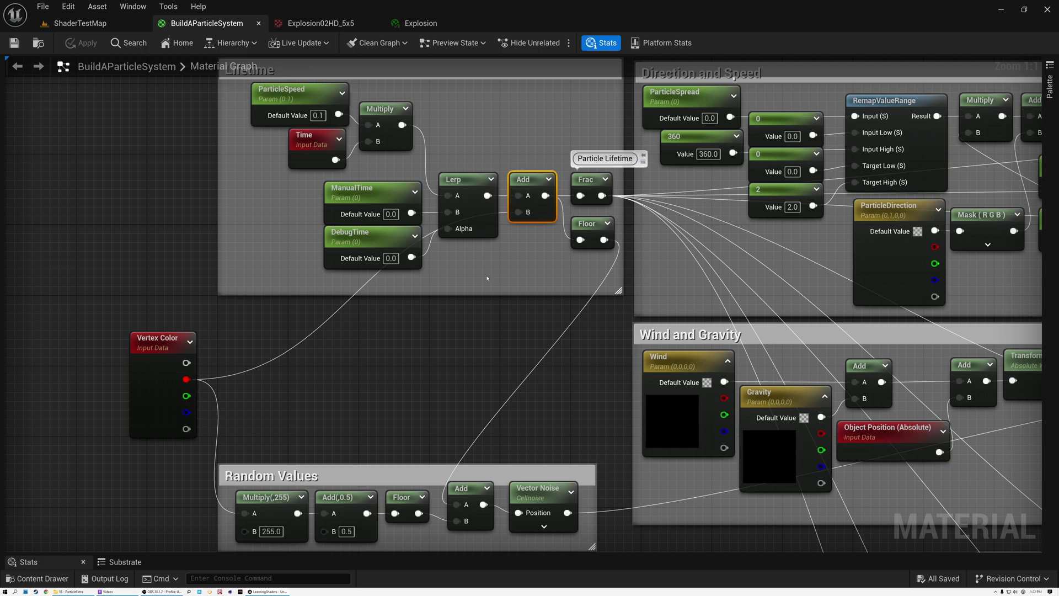
pyautogui.click(161, 343)
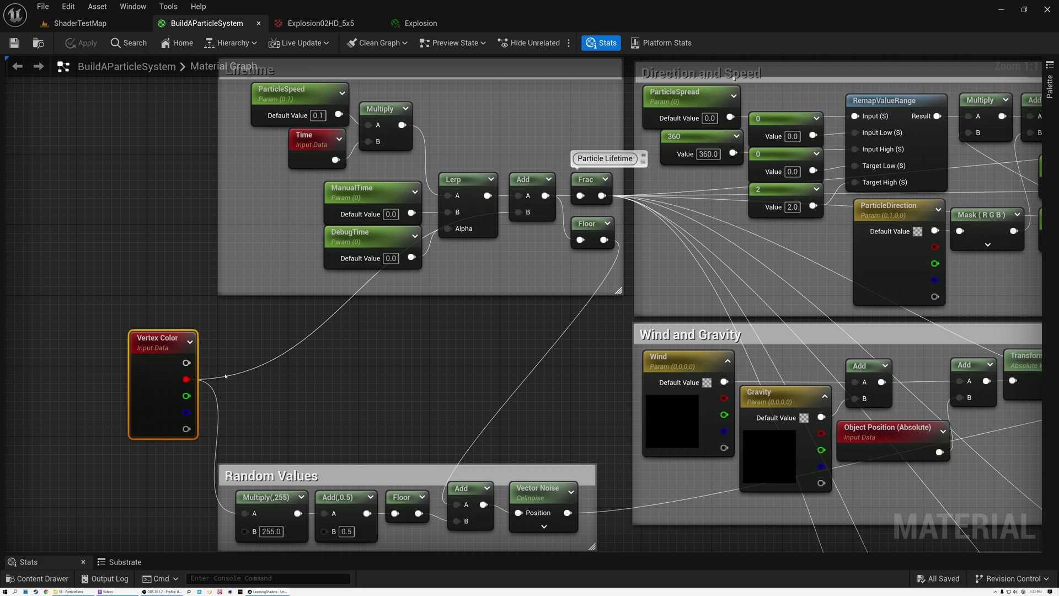
# Add a scalar parameter named Constant Flow in the empty graph area below the Lifetime group.
pyautogui.rightClick(363, 336)
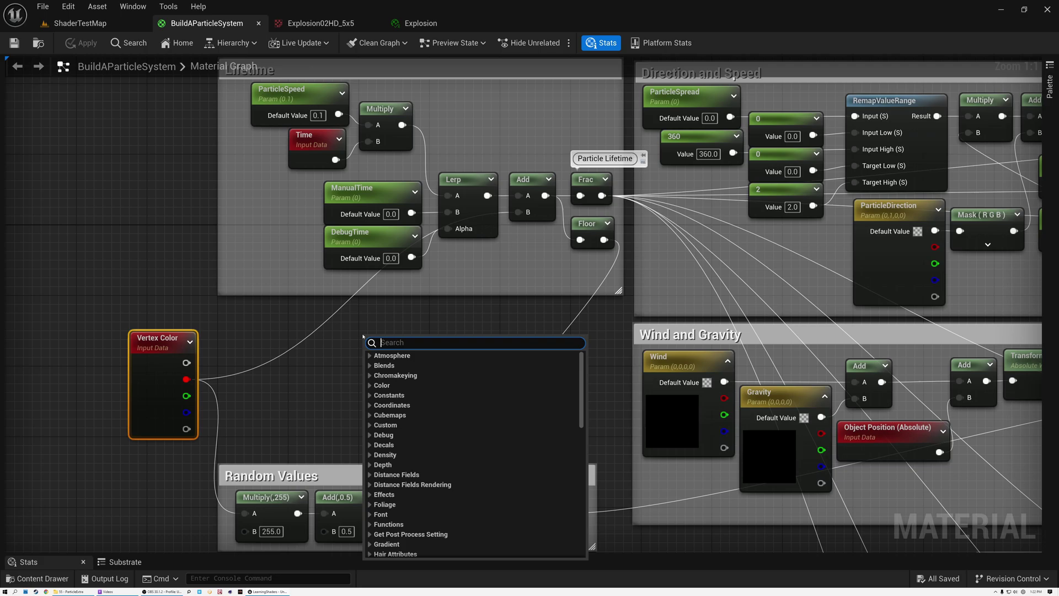
pyautogui.write('sca')
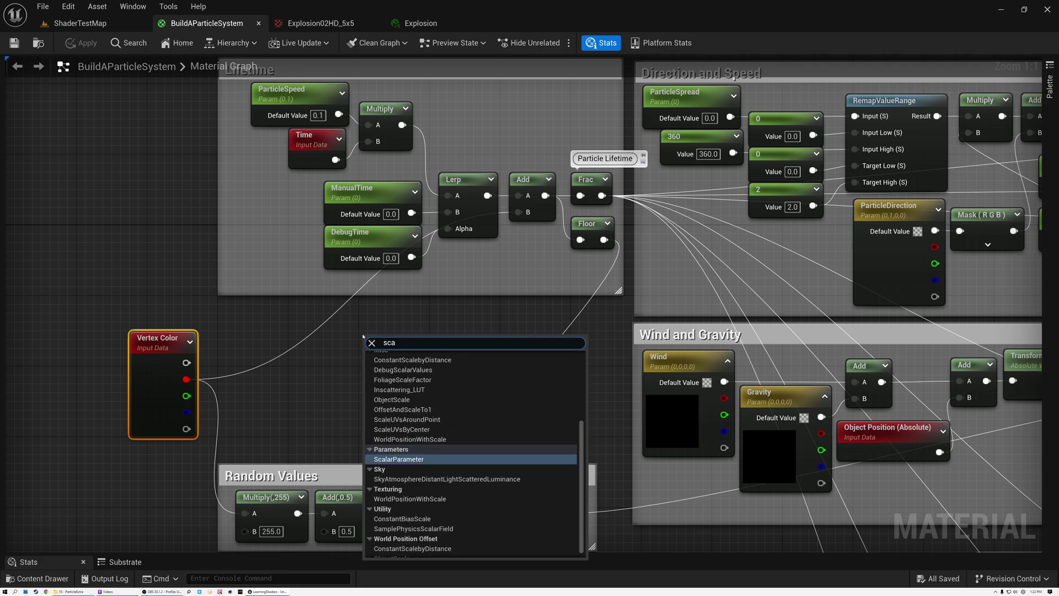
pyautogui.write('lar')
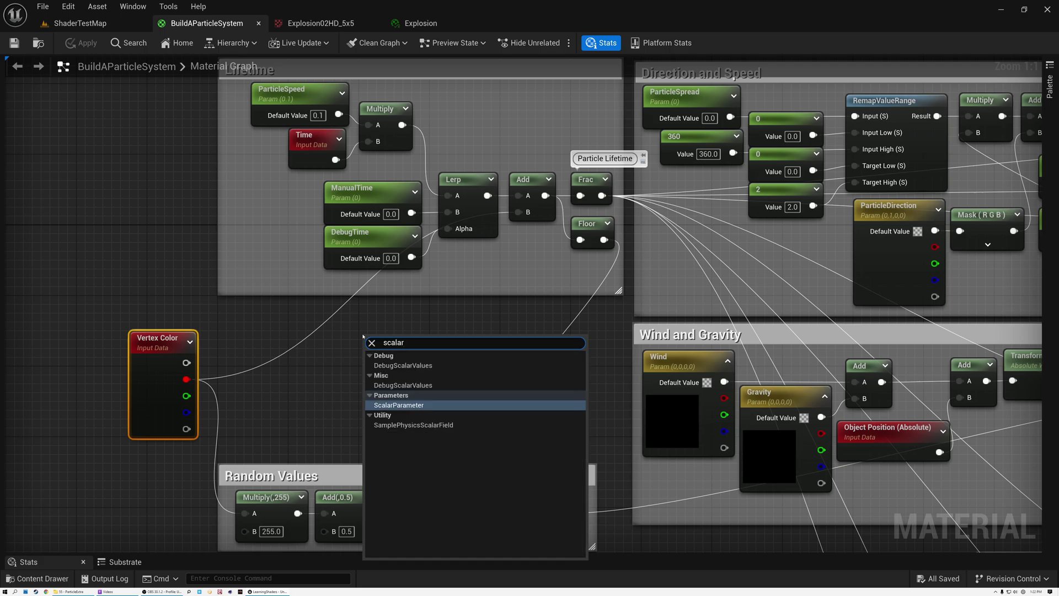
pyautogui.click(408, 405)
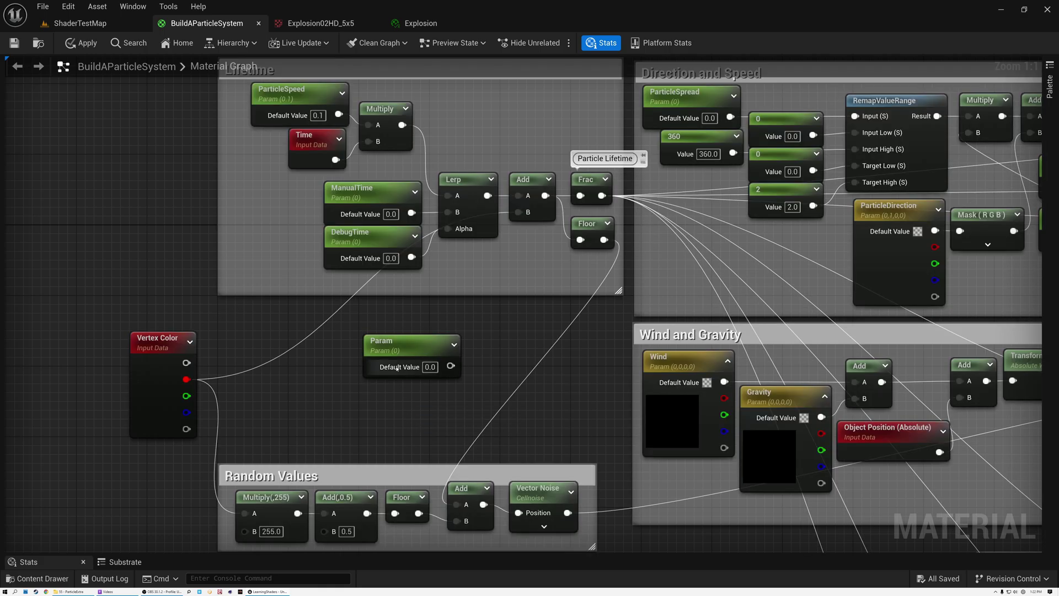
pyautogui.click(8, 240)
pyautogui.click(112, 116)
pyautogui.write('Constant ')
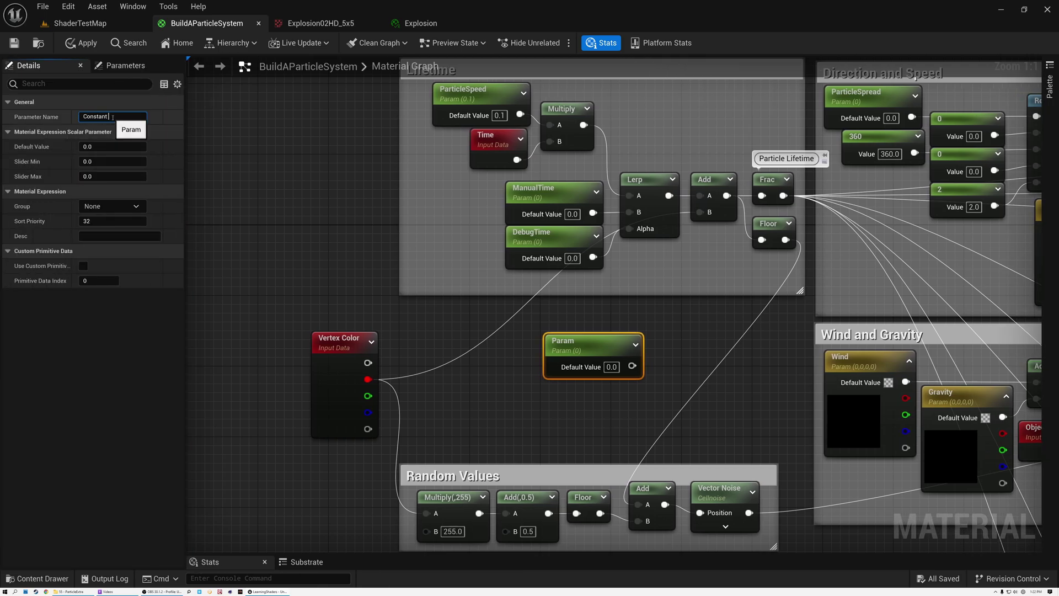
pyautogui.write('Flow')
# Set the Constant Flow parameter's default value to 1 and its slider maximum to 1.
pyautogui.click(111, 145)
pyautogui.write('1')
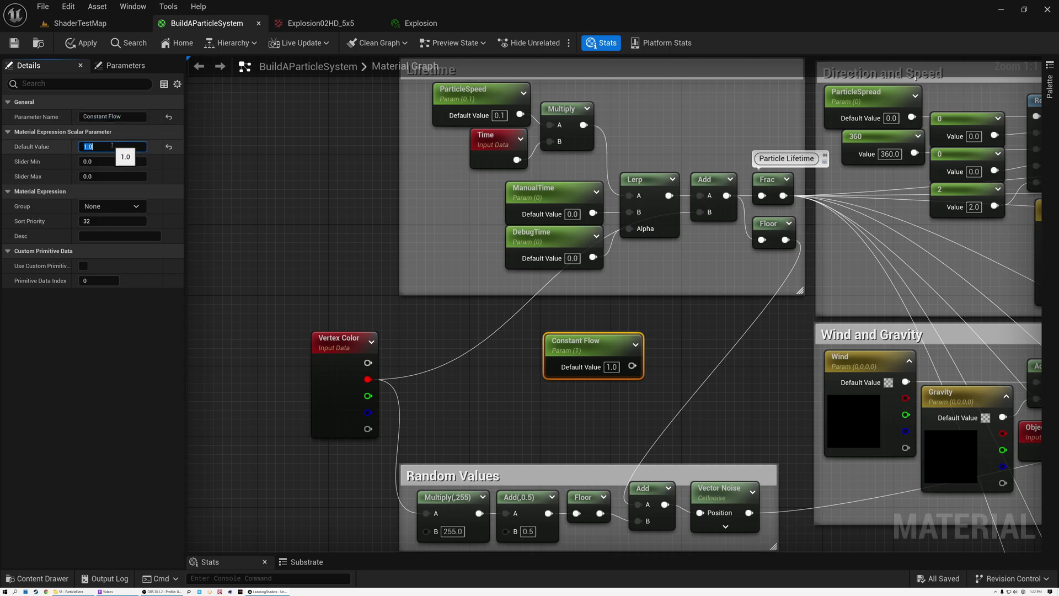
pyautogui.click(106, 175)
pyautogui.write('1')
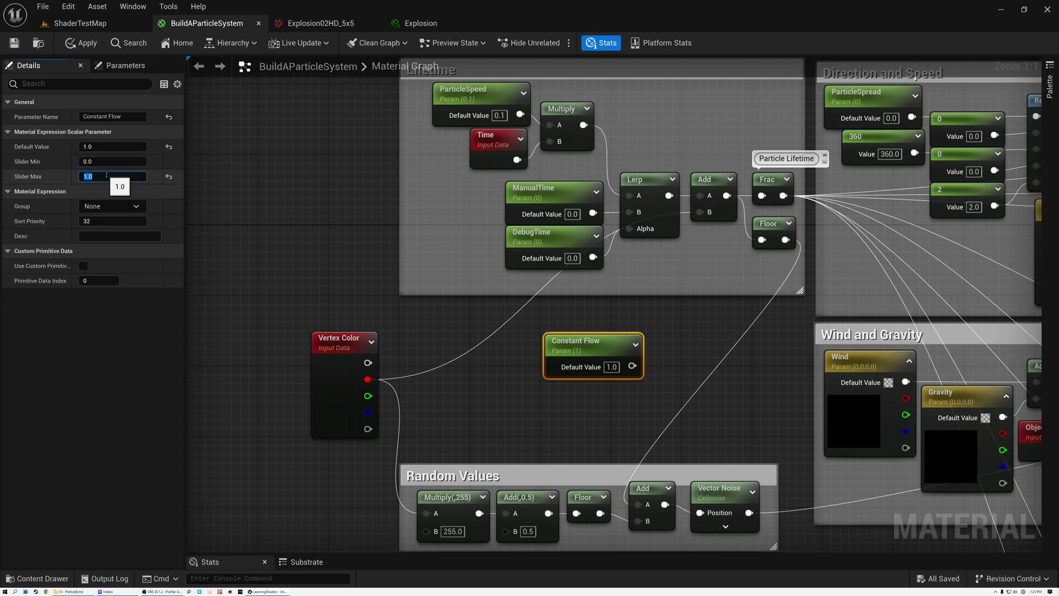
# Move Constant Flow beside Vertex Color and multiply Vertex Color's red channel by it with a new Multiply node.
pyautogui.moveTo(618, 369); pyautogui.dragTo(569, 383)
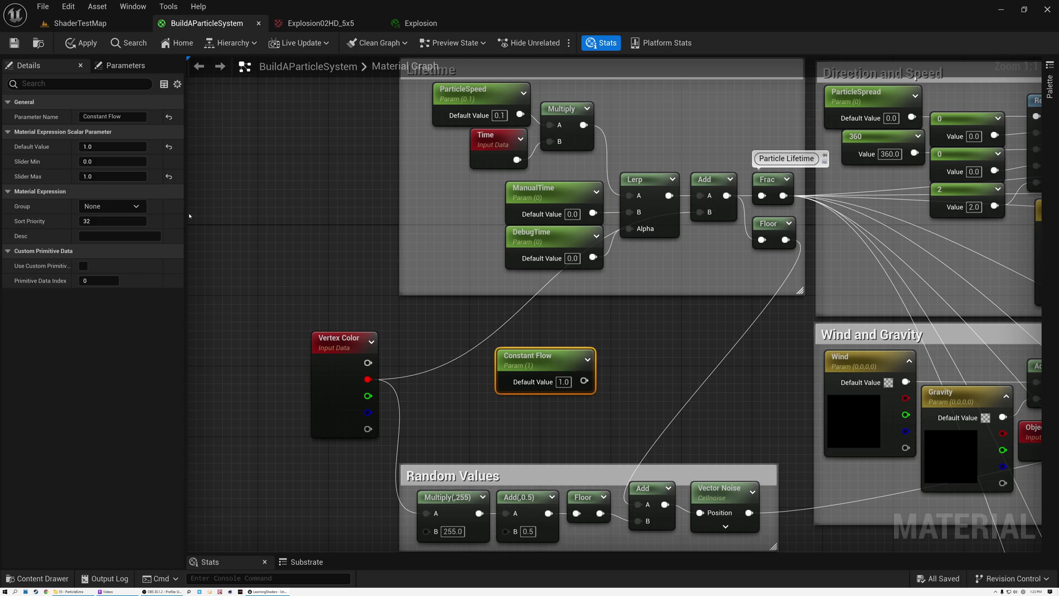
pyautogui.moveTo(189, 216); pyautogui.dragTo(4, 215)
pyautogui.moveTo(363, 361); pyautogui.dragTo(309, 396)
pyautogui.moveTo(186, 379); pyautogui.dragTo(419, 331)
pyautogui.write('frac')
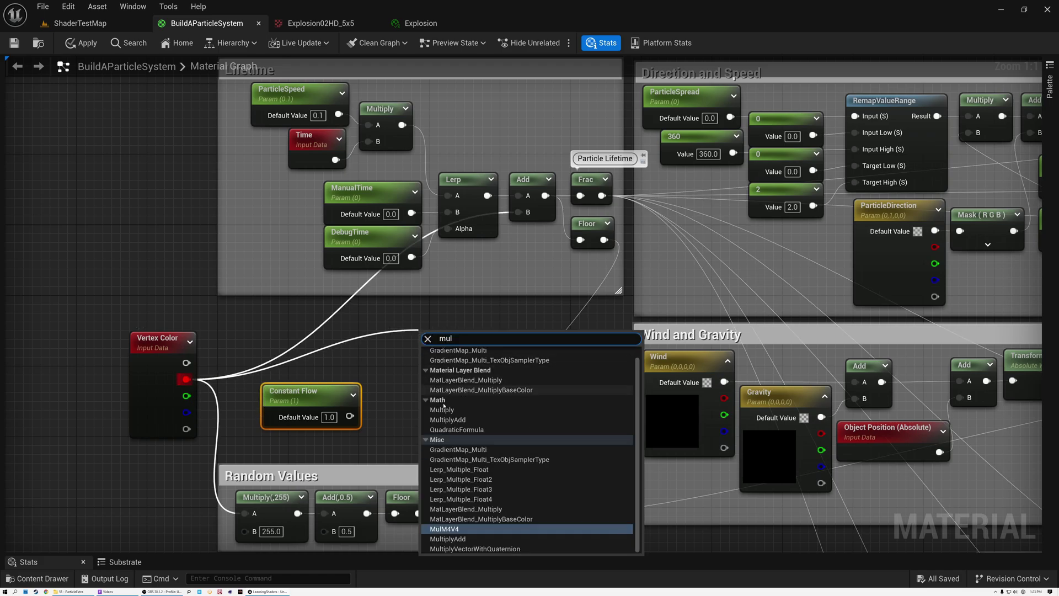
pyautogui.press('Escape')
pyautogui.moveTo(349, 416); pyautogui.dragTo(429, 369)
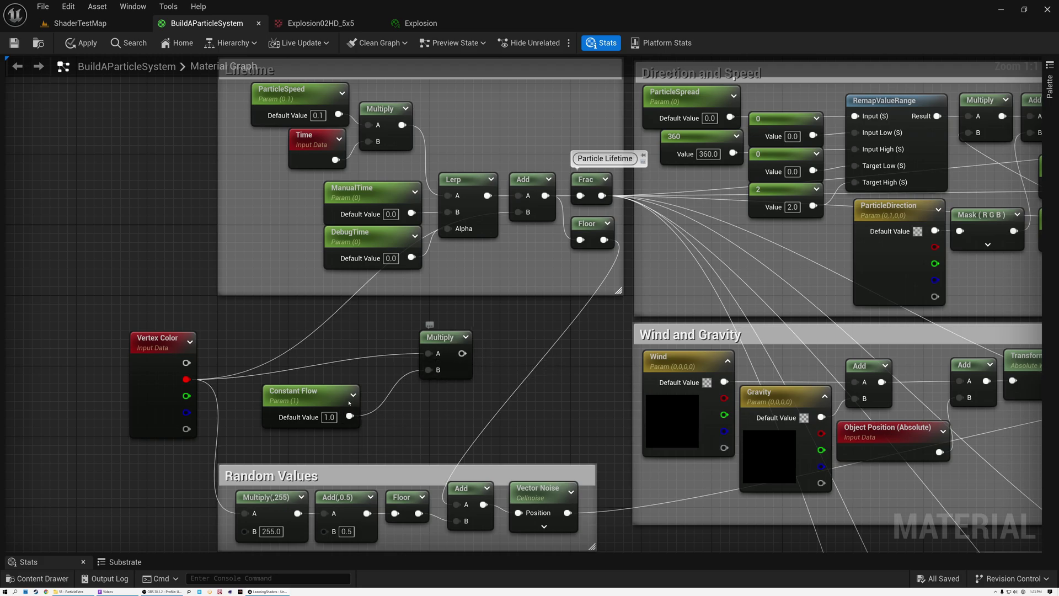
# Tidy the Constant Flow and Multiply nodes, and connect the Multiply output to input B of the Lifetime group's Add node.
pyautogui.click(326, 398)
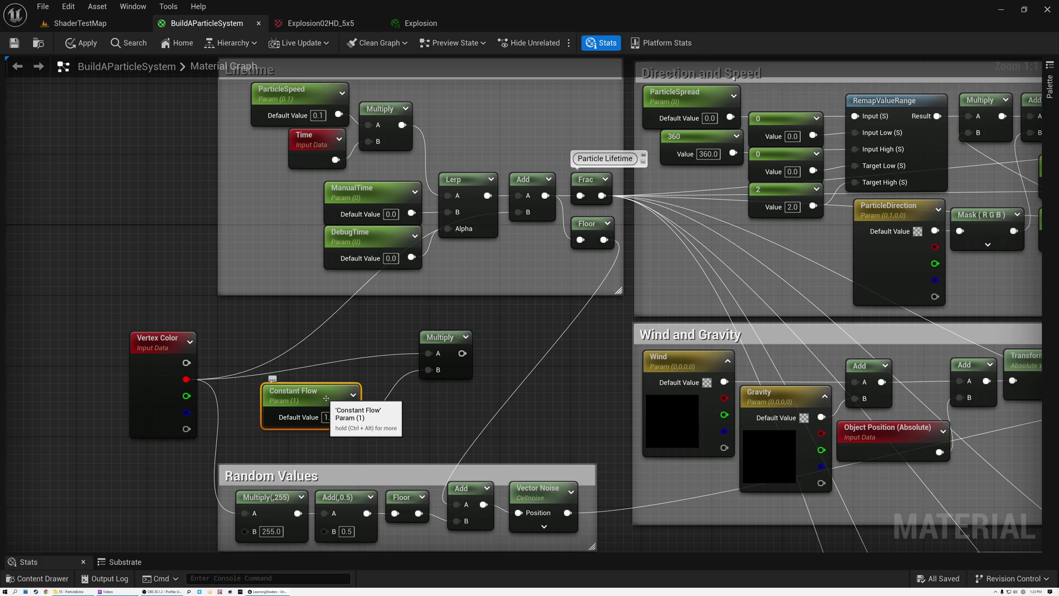
pyautogui.moveTo(448, 357); pyautogui.dragTo(440, 341)
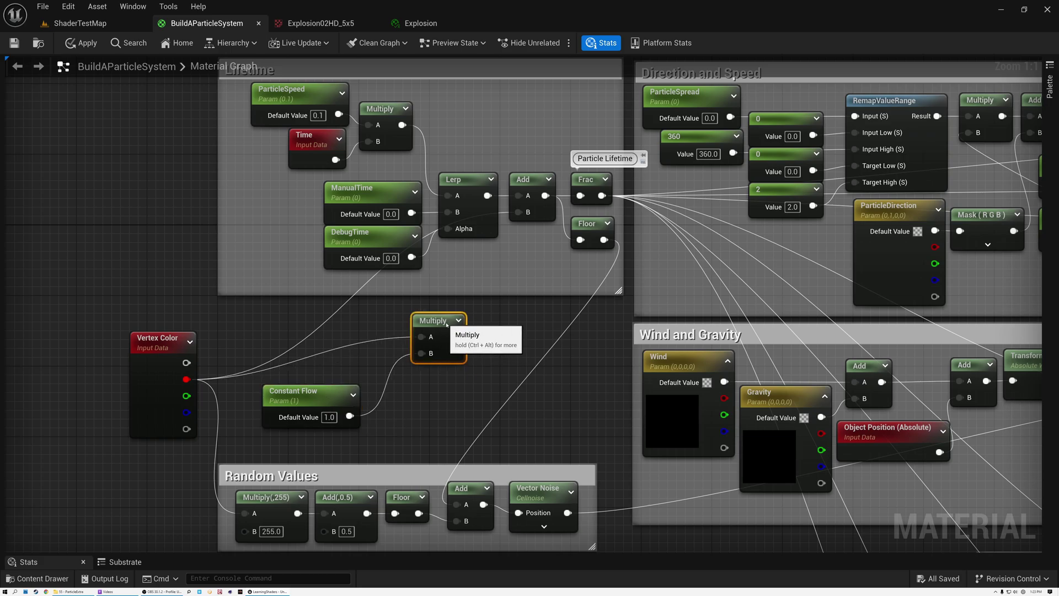
pyautogui.moveTo(308, 395); pyautogui.dragTo(346, 390)
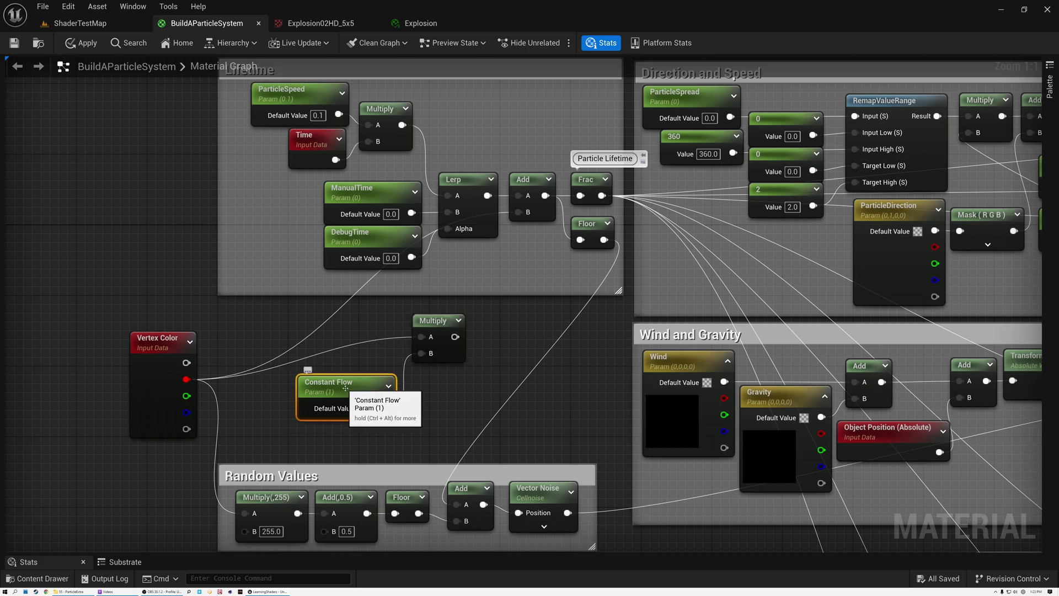
pyautogui.moveTo(455, 337); pyautogui.dragTo(517, 216)
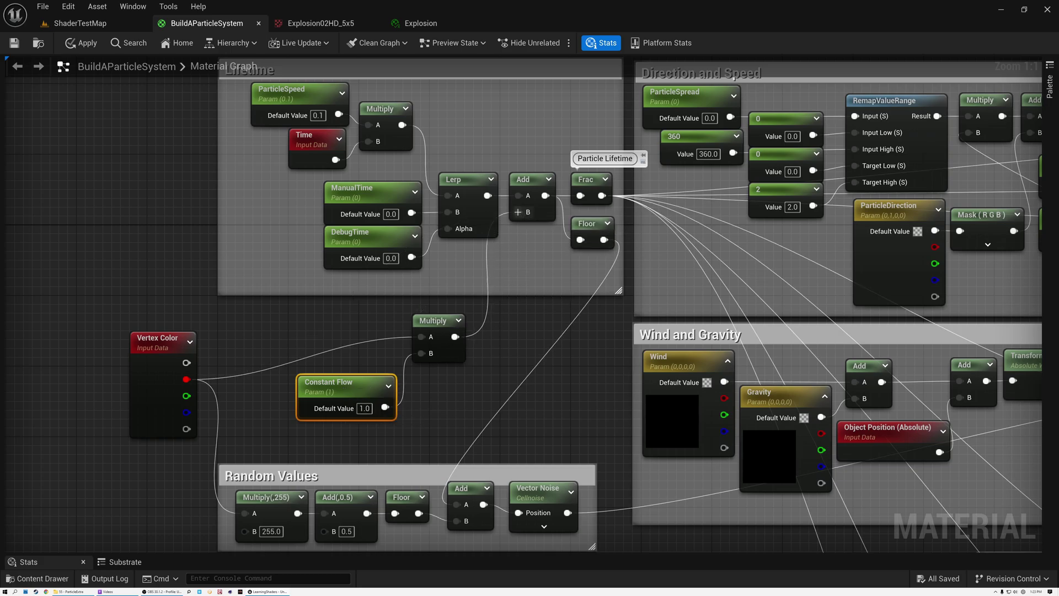
pyautogui.doubleClick(361, 382)
pyautogui.press('Return')
# Save the BuildAParticleSystem material and float the Explosion material instance as a separate window over the ShaderTestMap viewport.
pyautogui.click(14, 43)
pyautogui.click(83, 23)
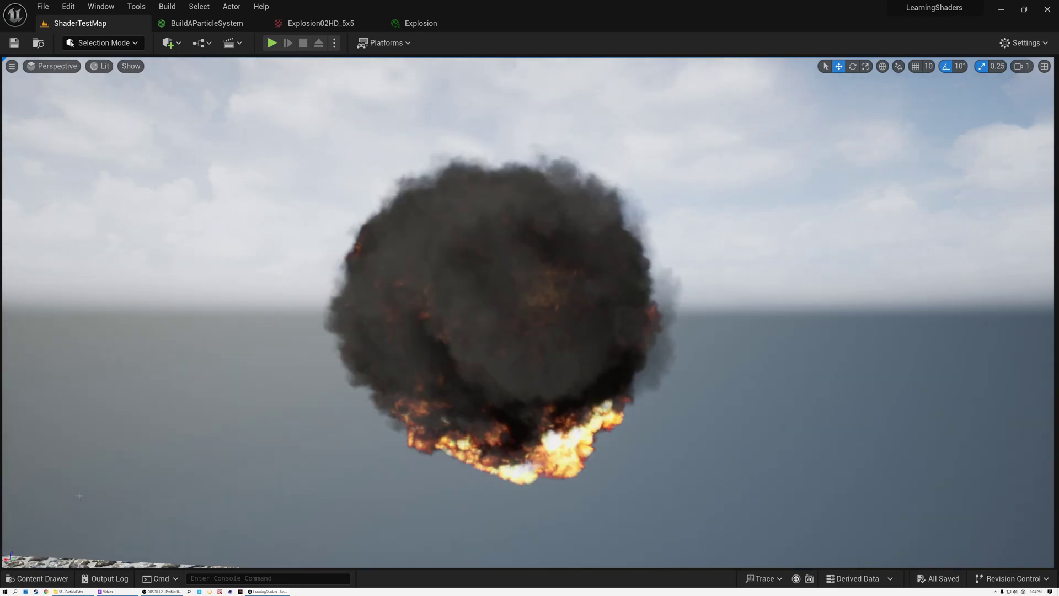
pyautogui.moveTo(420, 23); pyautogui.dragTo(241, 241)
pyautogui.click(82, 23)
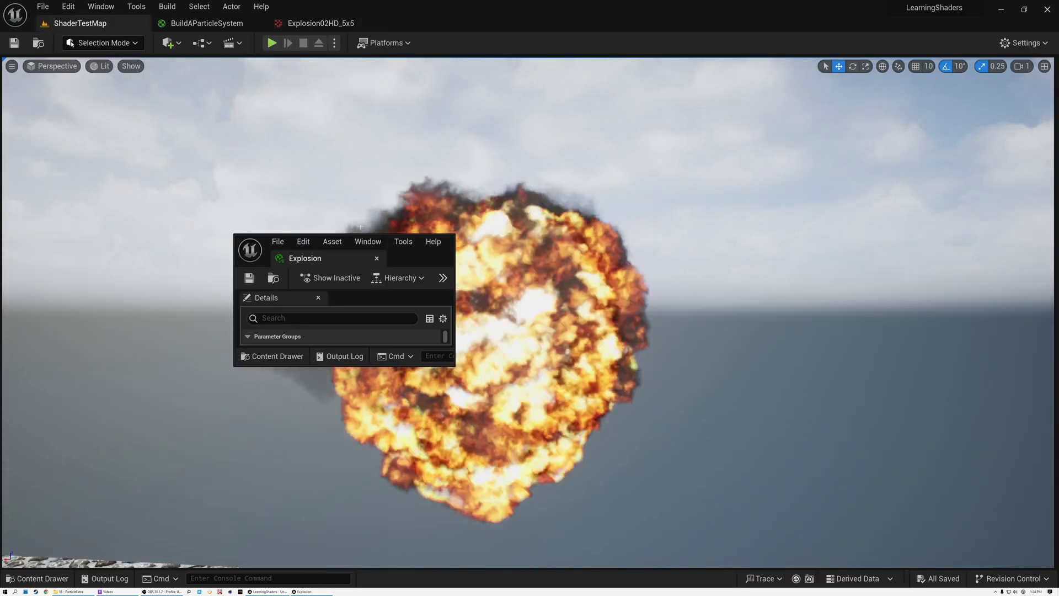
# Enable the Constant Flow override on the Explosion material instance and set it to 0.
pyautogui.click(48, 279)
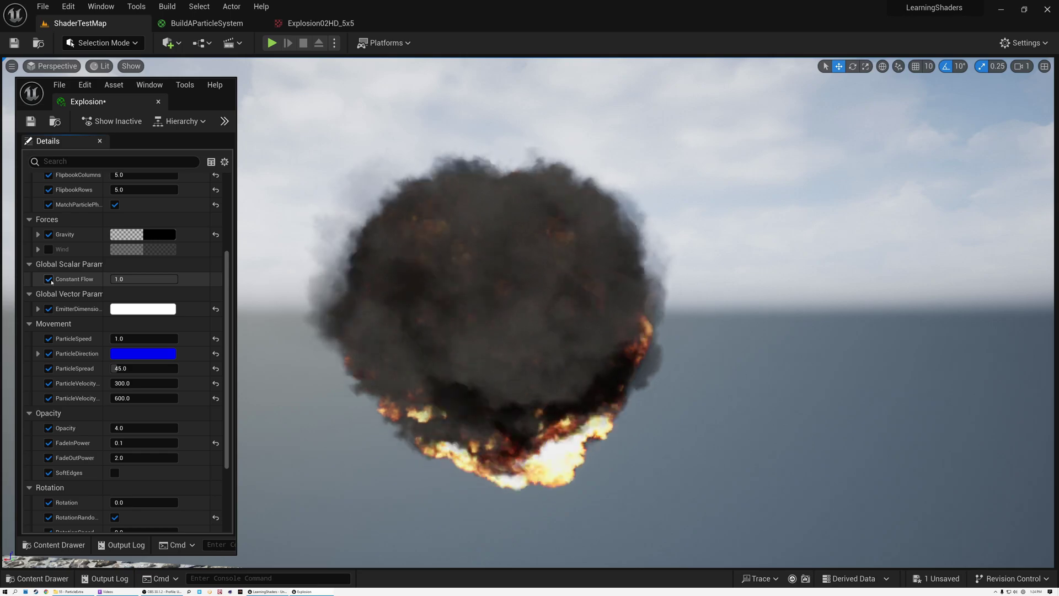
pyautogui.click(143, 279)
pyautogui.write('0')
pyautogui.press('Return')
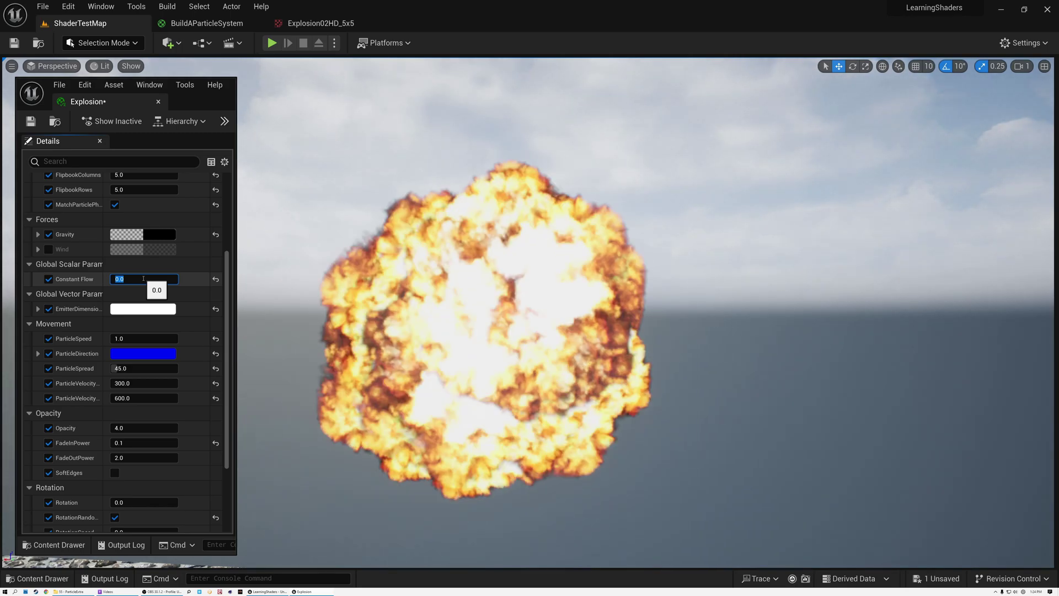
# Enable the DebugTime and ManualTime overrides on the Explosion material instance, with DebugTime set to 1.
pyautogui.scroll(5, 198, 219)
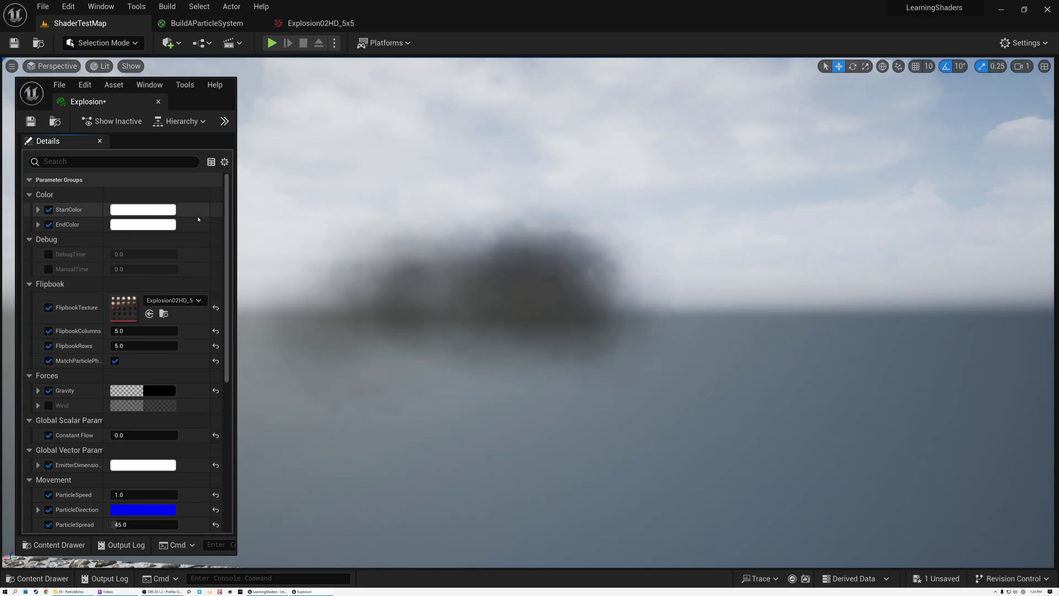
pyautogui.click(48, 254)
pyautogui.click(142, 253)
pyautogui.write('1')
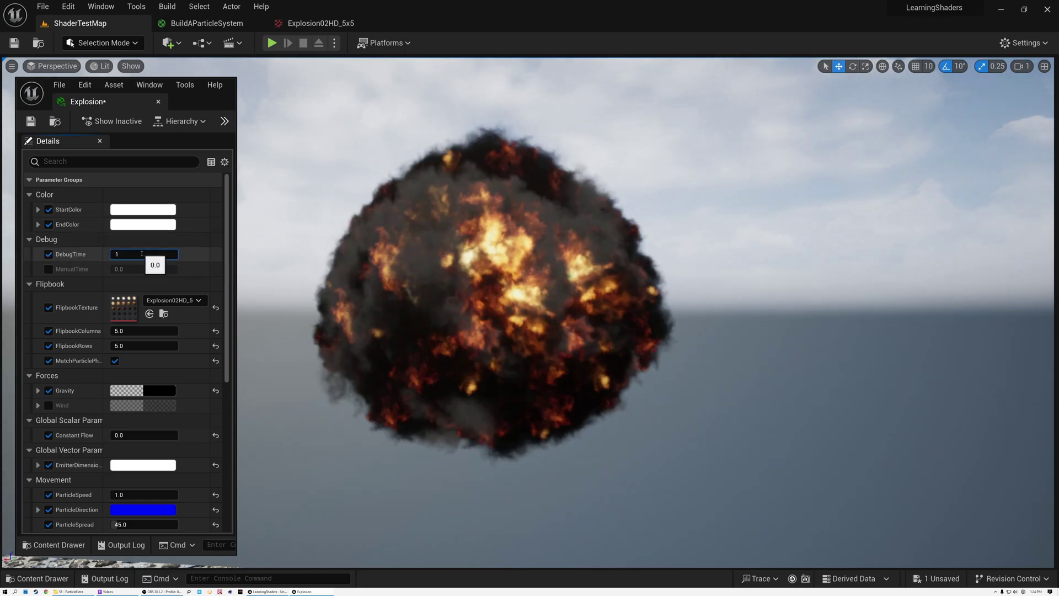
pyautogui.click(49, 269)
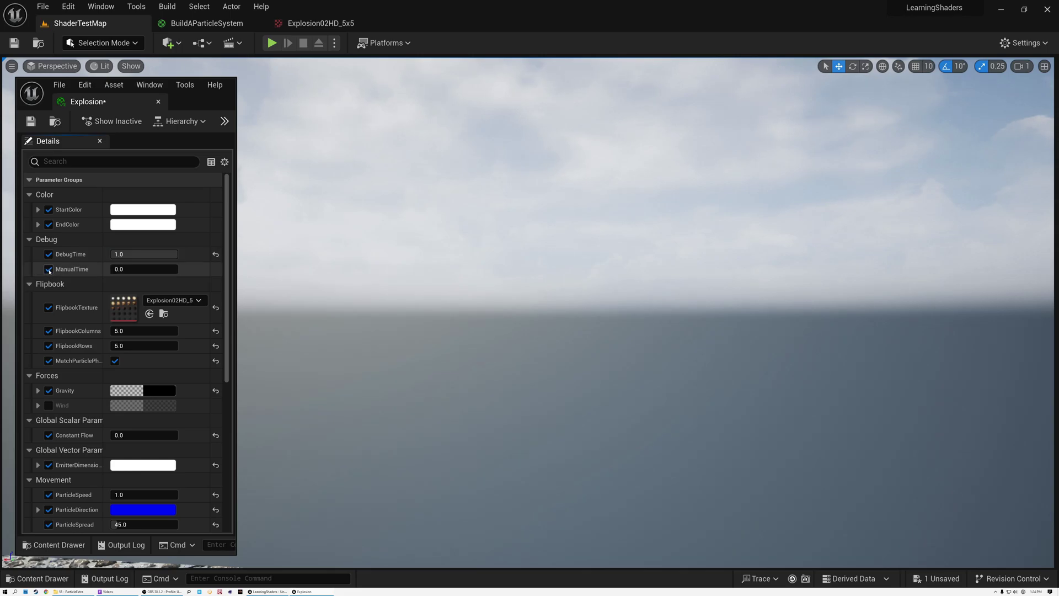
# Scrub ManualTime back and forth to preview the explosion through its whole lifetime.
pyautogui.moveTo(111, 269); pyautogui.dragTo(127, 270)
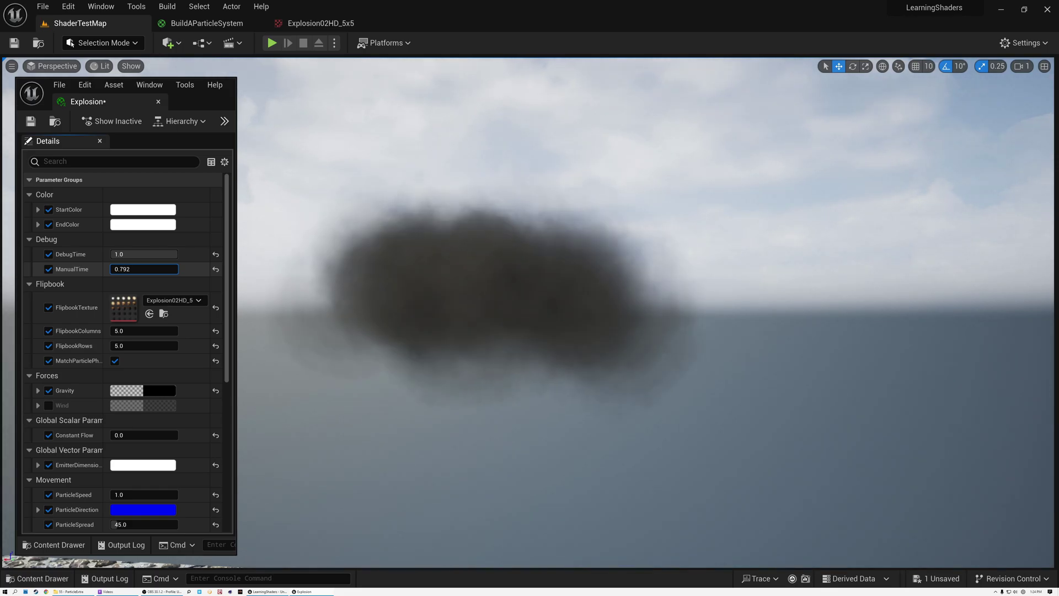
pyautogui.moveTo(125, 269)
pyautogui.mouseDown()
pyautogui.moveTo(111, 269)
pyautogui.moveTo(140, 269)
pyautogui.moveTo(112, 269)
pyautogui.mouseUp()
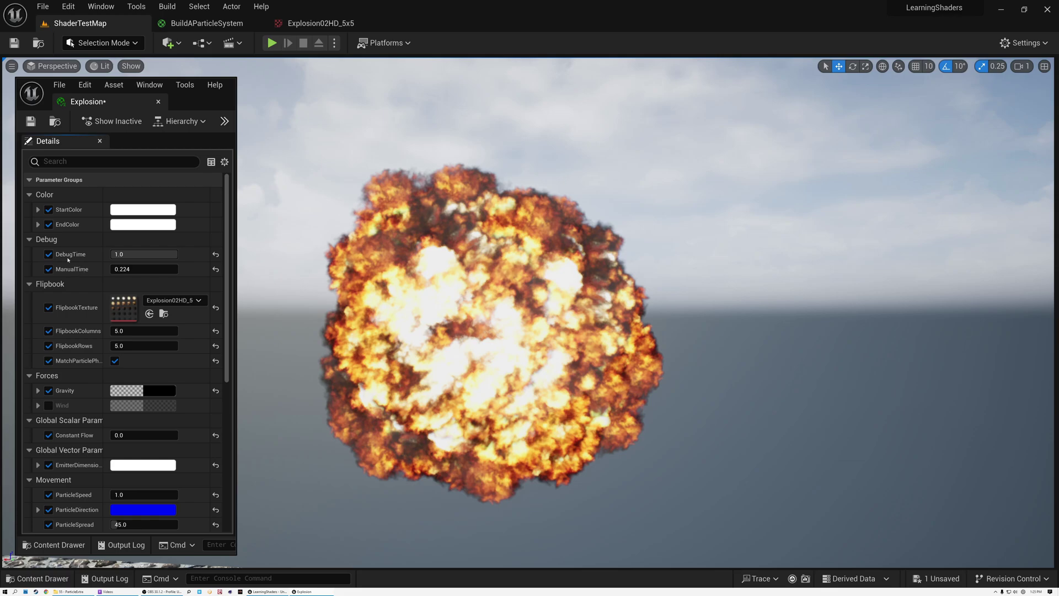
pyautogui.moveTo(142, 269); pyautogui.dragTo(232, 269)
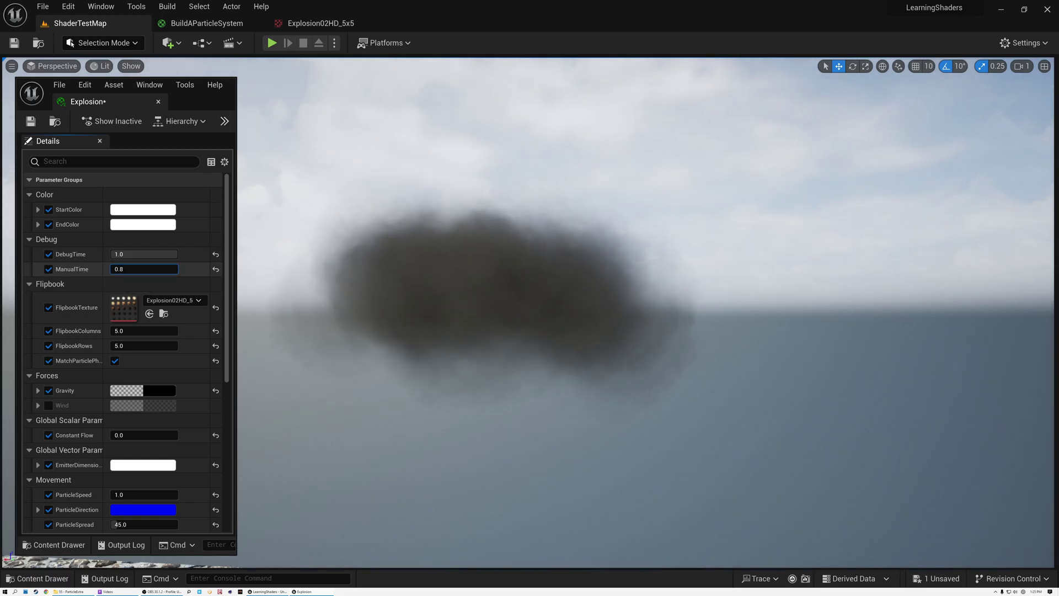
pyautogui.moveTo(242, 268)
pyautogui.mouseDown()
pyautogui.moveTo(100, 268)
pyautogui.moveTo(253, 268)
pyautogui.moveTo(117, 269)
pyautogui.moveTo(224, 268)
pyautogui.mouseUp()
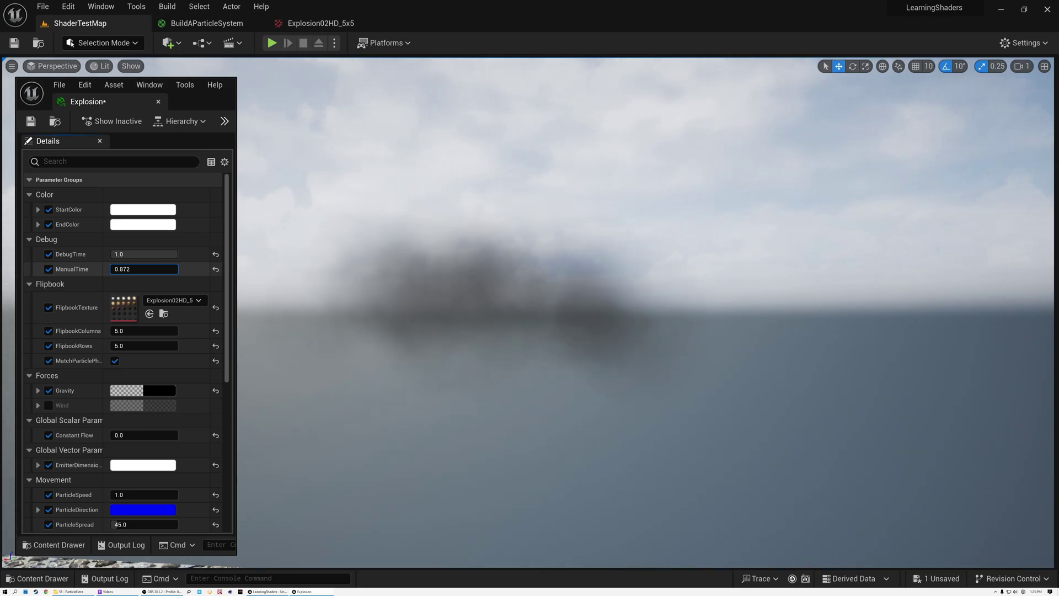
pyautogui.moveTo(143, 269)
pyautogui.mouseDown()
pyautogui.moveTo(105, 268)
pyautogui.moveTo(142, 268)
pyautogui.mouseUp()
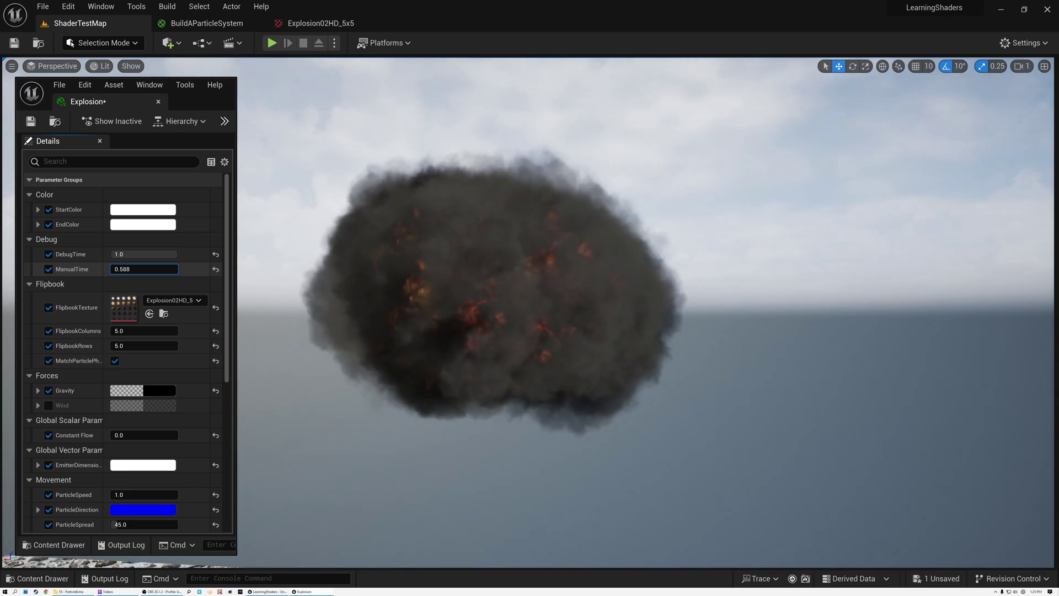
pyautogui.moveTo(142, 268); pyautogui.dragTo(102, 277)
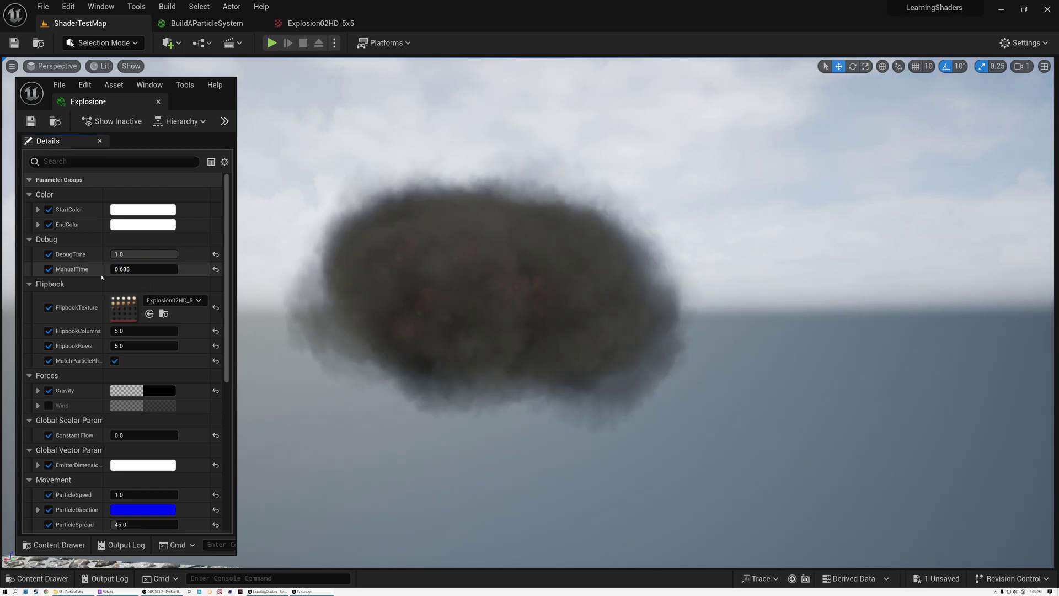
# Disable the ManualTime and DebugTime overrides on the Explosion material instance so the explosion plays in real time.
pyautogui.click(49, 270)
pyautogui.click(49, 254)
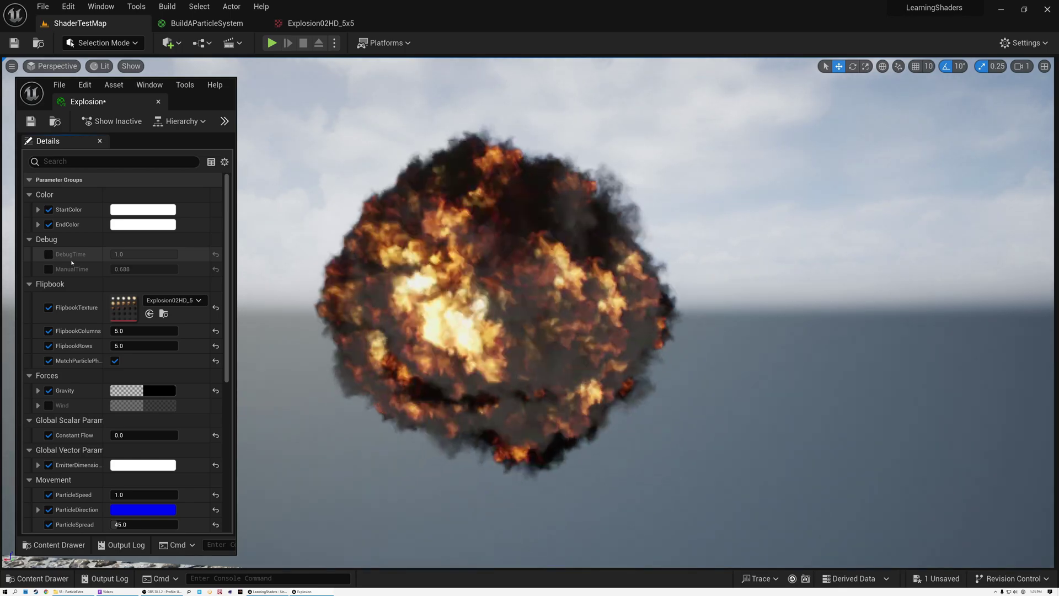
# Try Constant Flow values of 1 and 0.9 on the Explosion material instance.
pyautogui.scroll(-3, 126, 282)
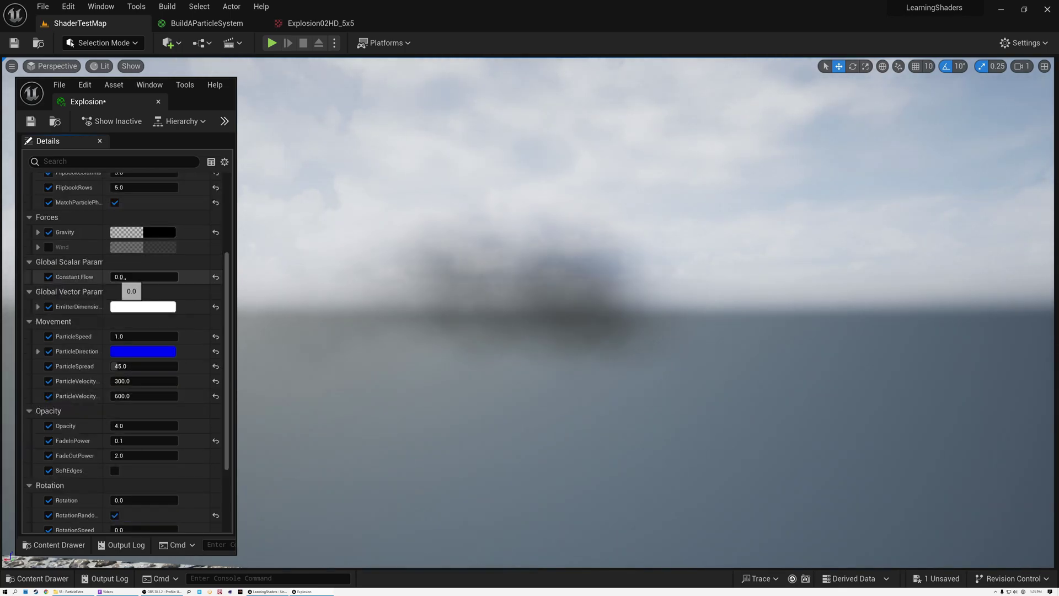
pyautogui.click(131, 276)
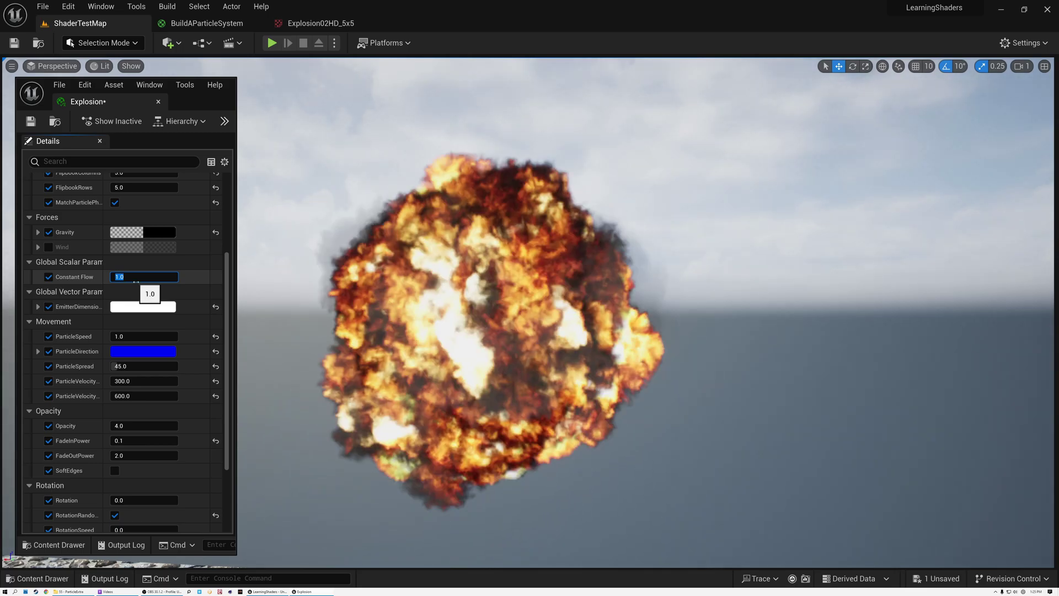
pyautogui.write('0.9')
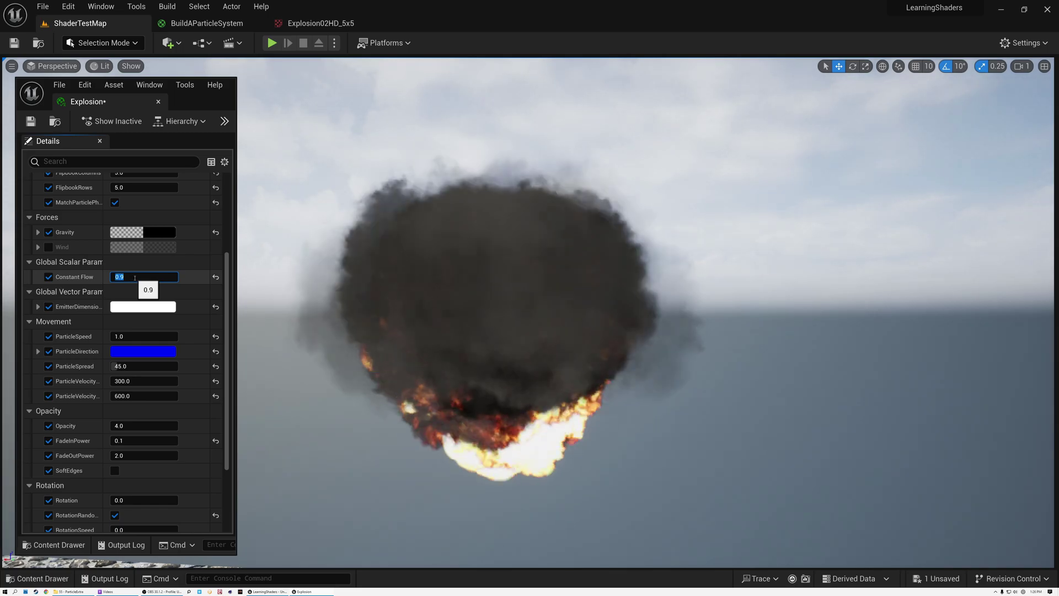
pyautogui.press('Return')
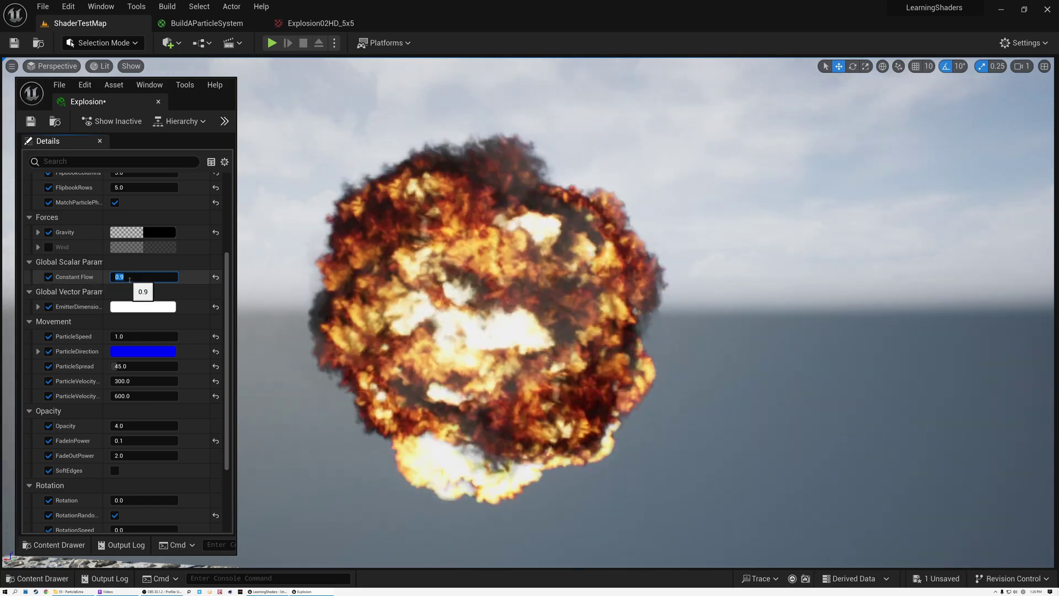
# Lower the Explosion instance's Constant Flow to about 0.5 and raise it back to 0.884 to compare the burst timing.
pyautogui.moveTo(490, 304); pyautogui.dragTo(452, 304, button='right')
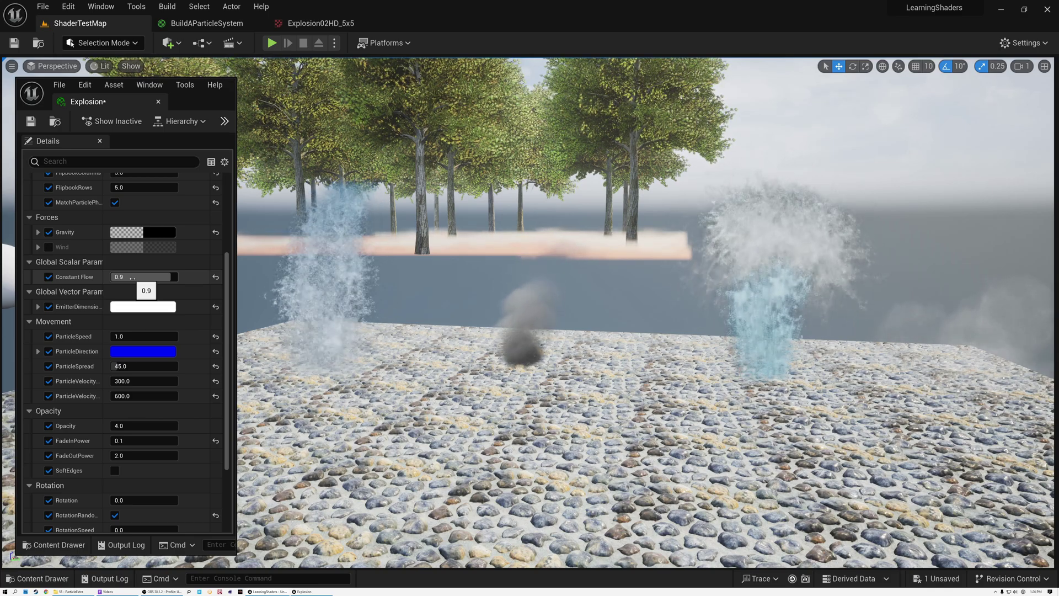
pyautogui.moveTo(497, 331); pyautogui.dragTo(464, 309, button='right')
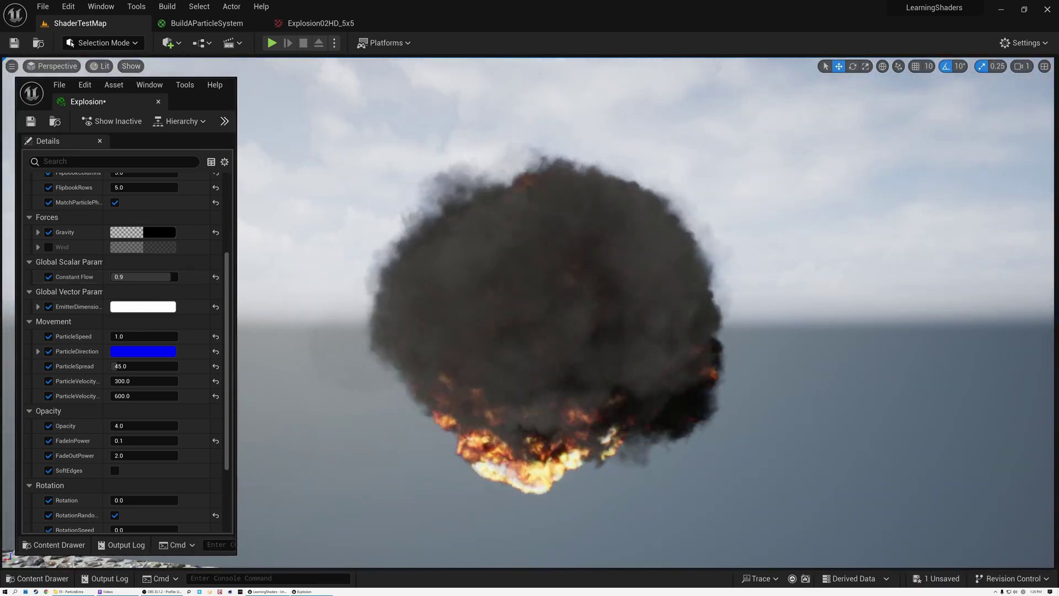
pyautogui.moveTo(148, 277); pyautogui.dragTo(134, 277)
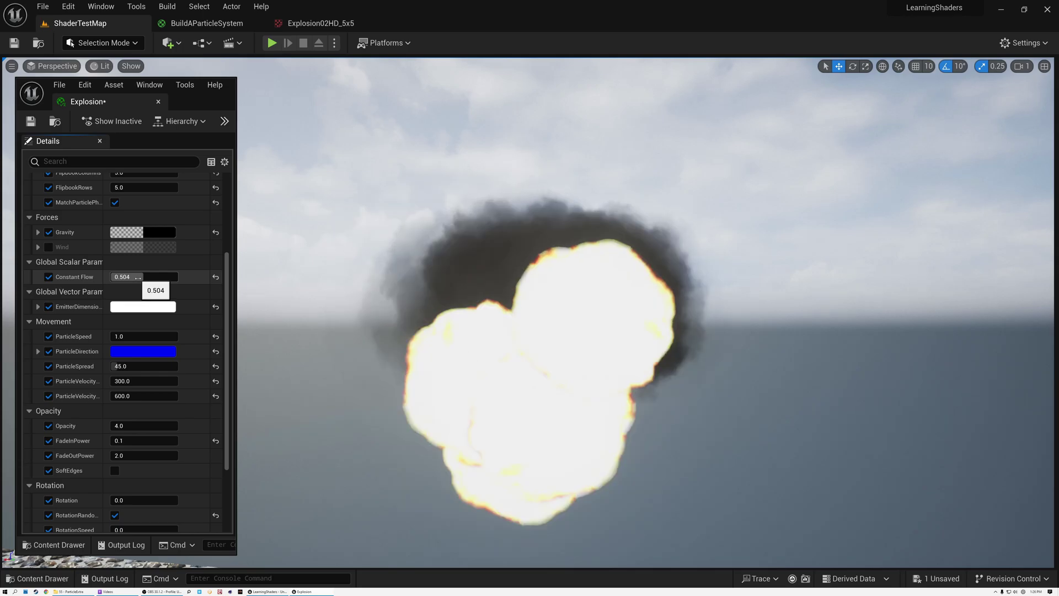
pyautogui.moveTo(136, 277); pyautogui.dragTo(159, 284)
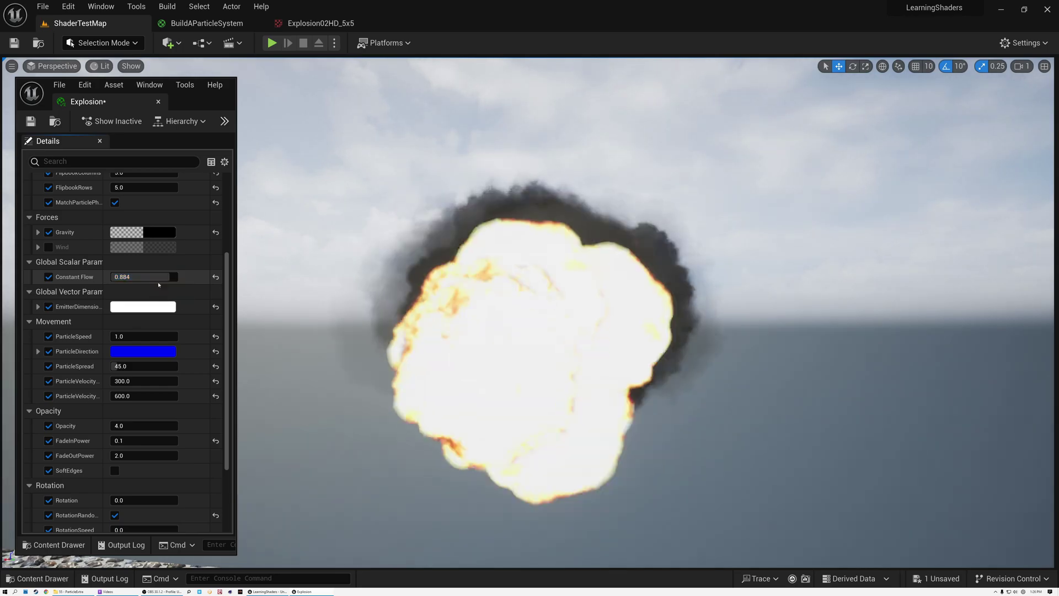